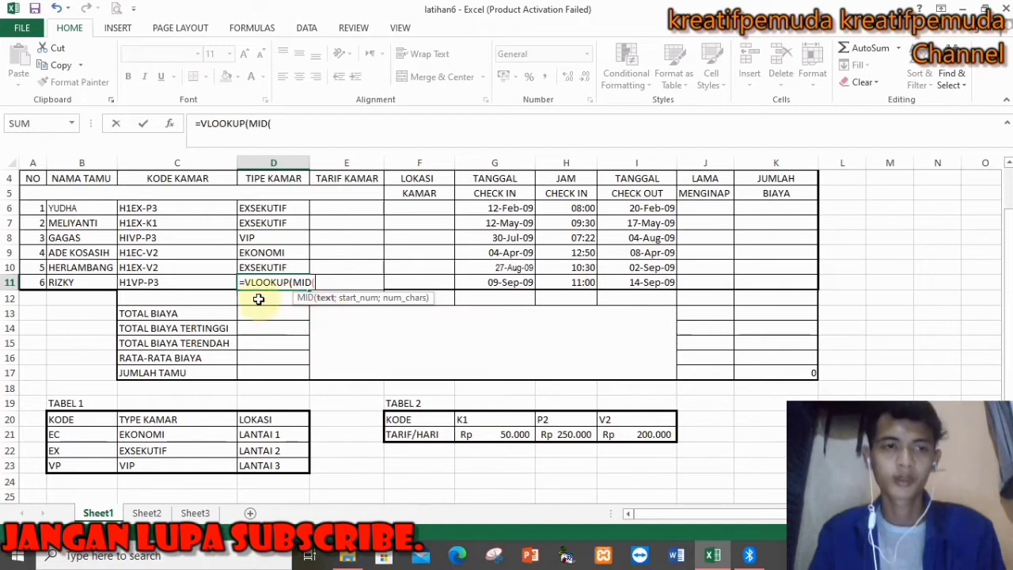
- Complete the room type formula in D11 as =VLOOKUP(MID(C11;3;2);B21:D23;2)
{"action": "left_click", "coordinate": [188, 286]}
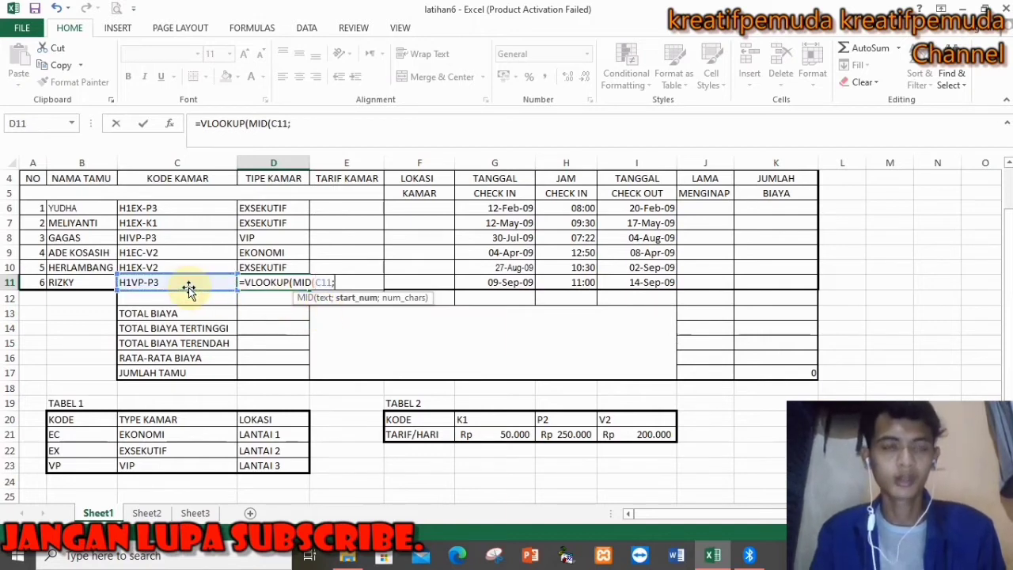
{"action": "type", "text": ";3;2"}
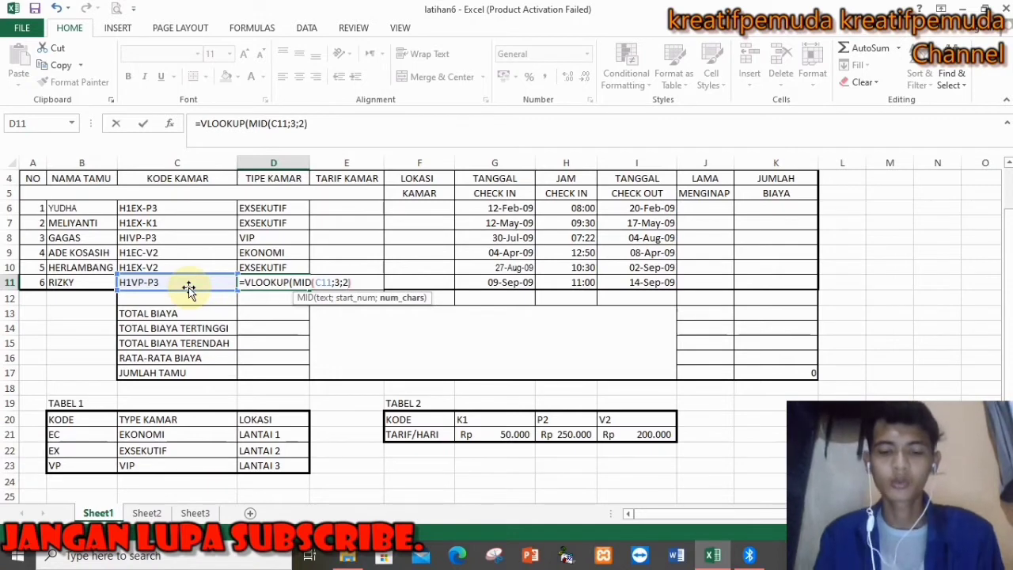
{"action": "type", "text": ");"}
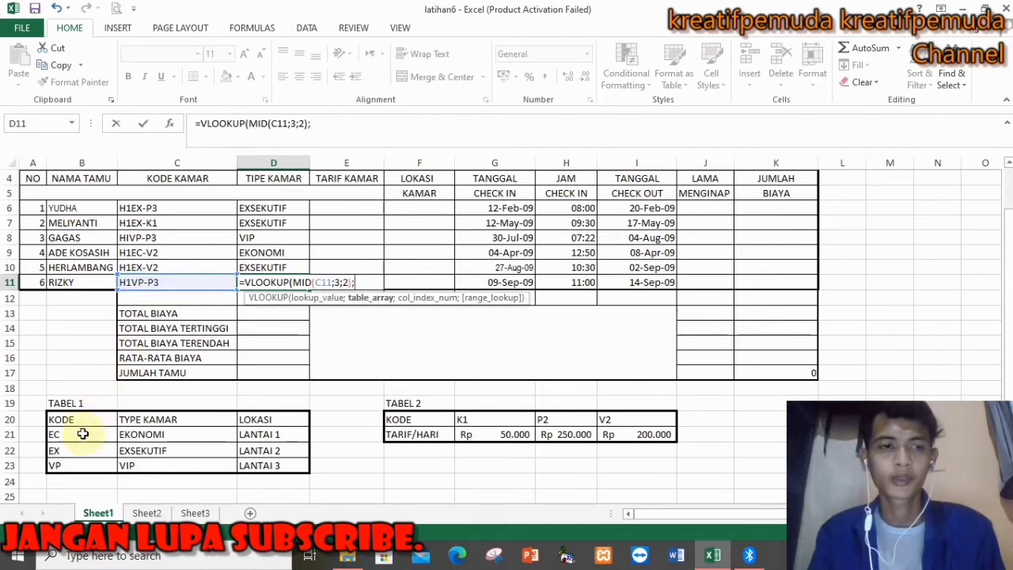
{"action": "left_click_drag", "start_coordinate": [82, 434], "coordinate": [264, 472]}
{"action": "type", "text": ";"}
{"action": "type", "text": "21:D23;2"}
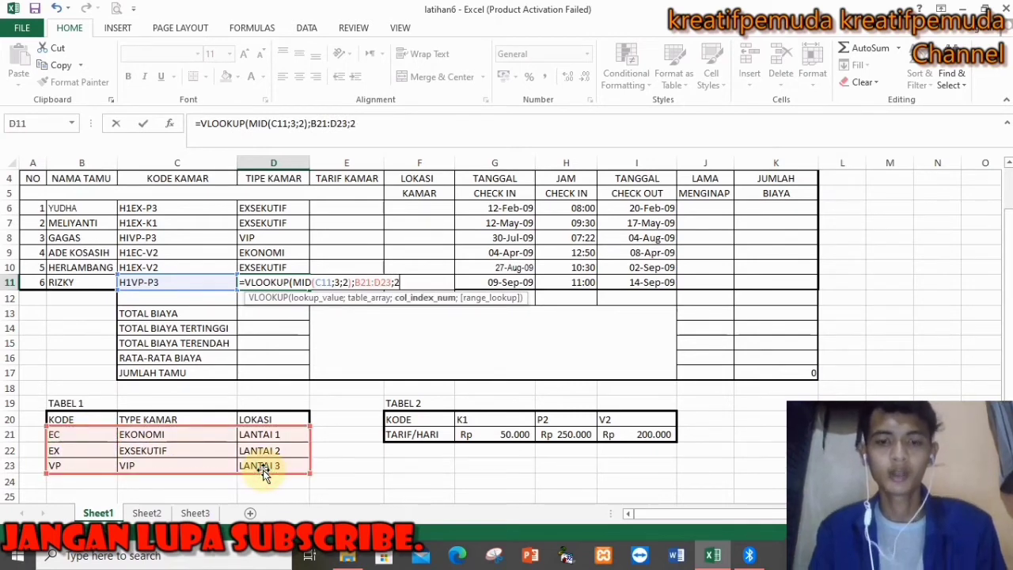
{"action": "key", "text": "Return"}
{"action": "key", "text": "Up"}
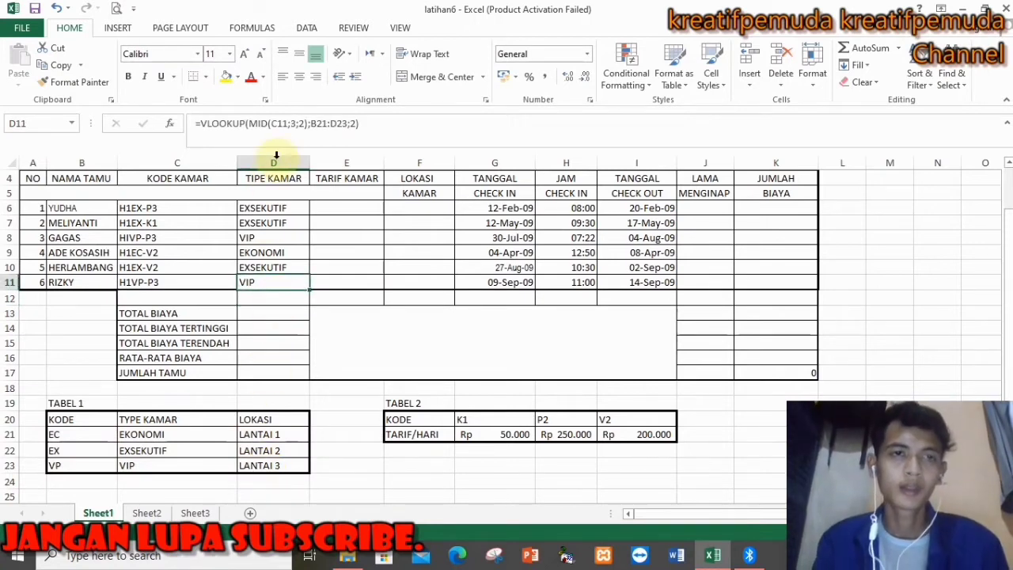
- Examine the MID start position in D11's formula and compare it with the character positions in room code C11
{"action": "left_click", "coordinate": [296, 123]}
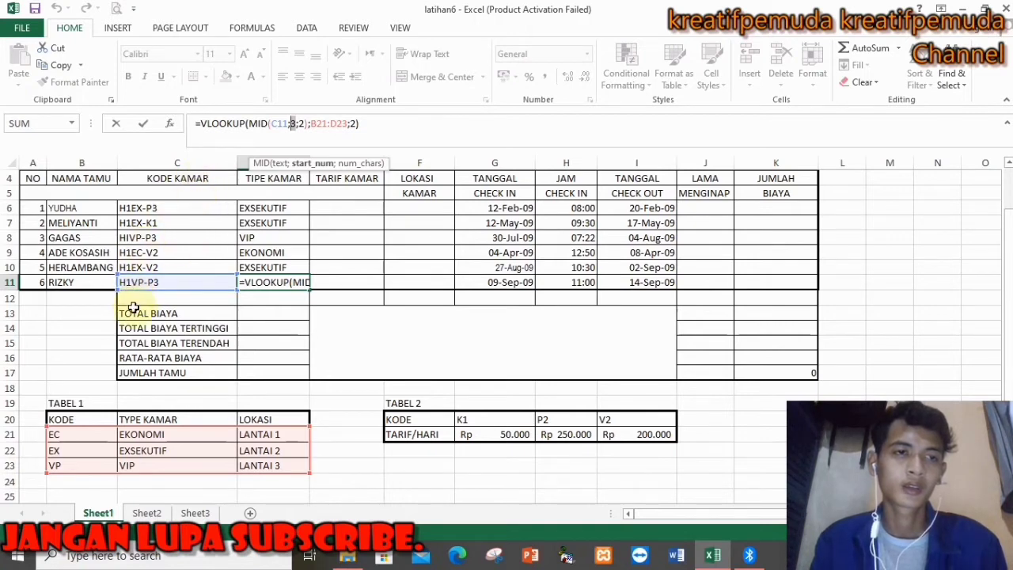
{"action": "key", "text": "ctrl+Return"}
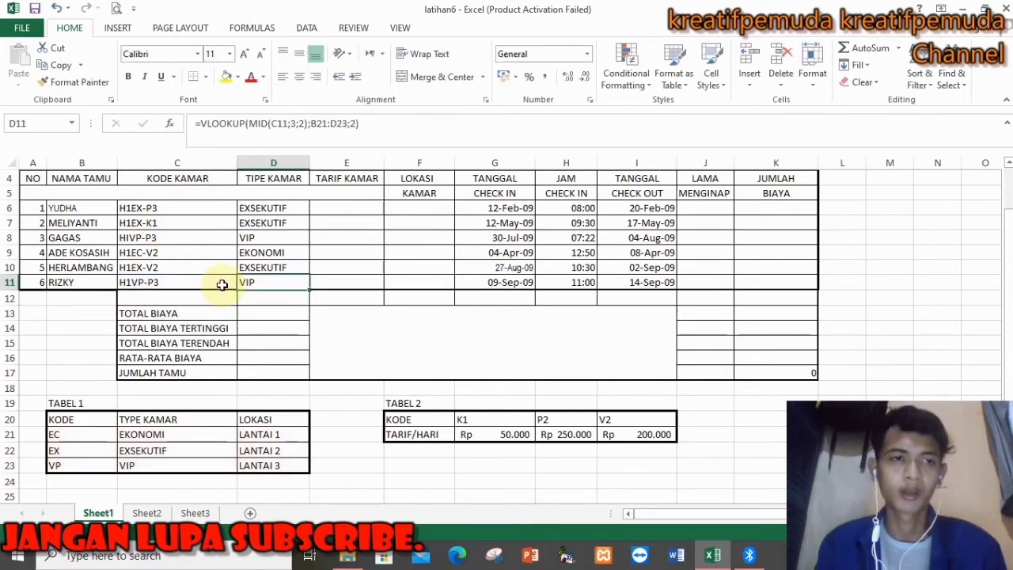
{"action": "left_click", "coordinate": [221, 286]}
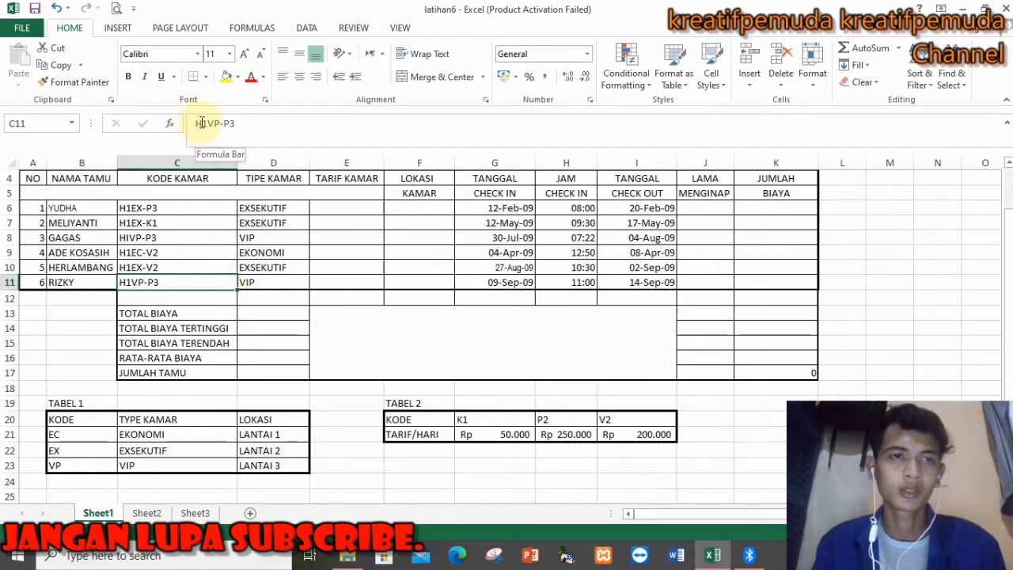
{"action": "left_click_drag", "start_coordinate": [202, 124], "coordinate": [209, 123]}
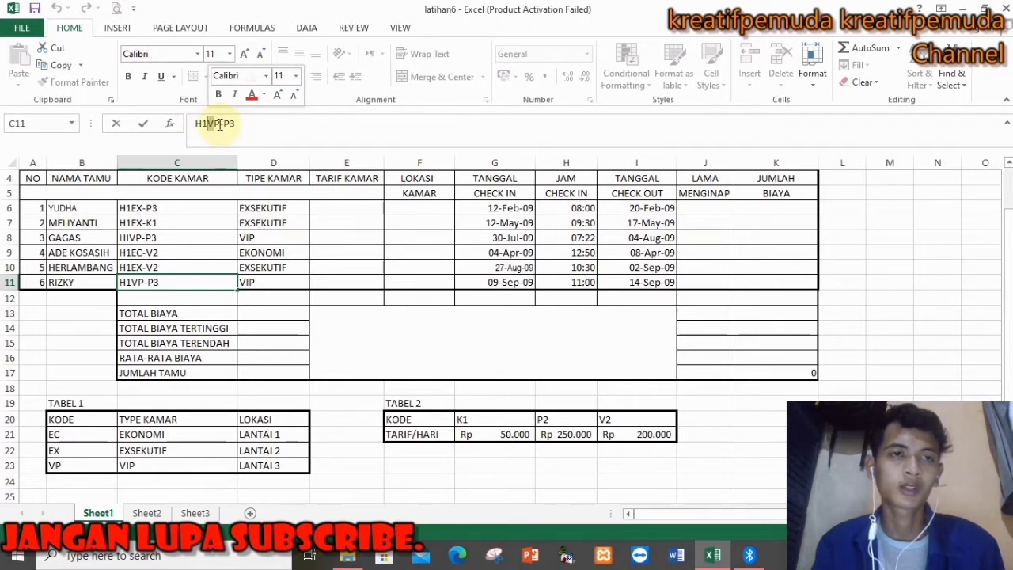
{"action": "left_click", "coordinate": [218, 123]}
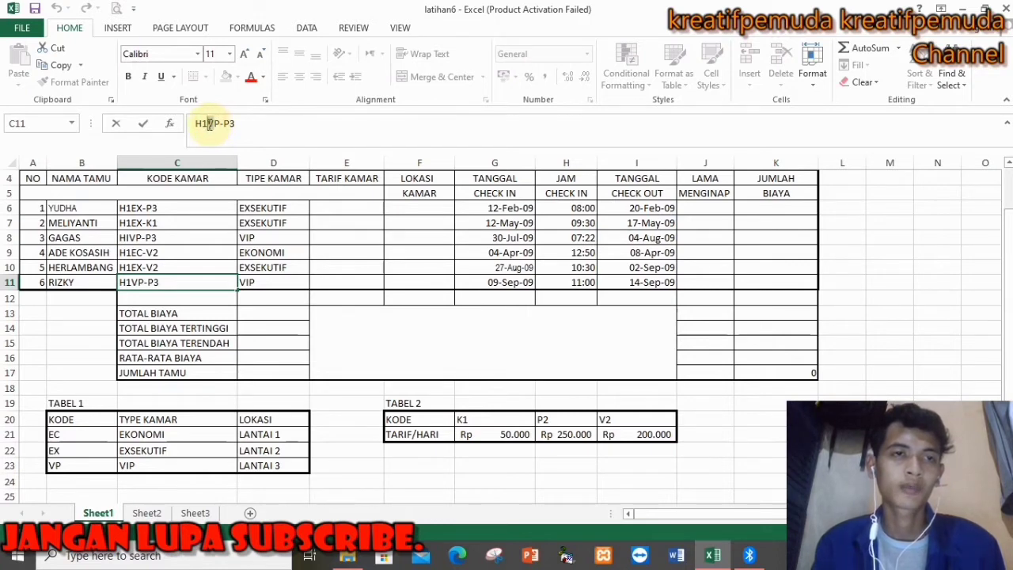
{"action": "left_click_drag", "start_coordinate": [207, 124], "coordinate": [205, 124]}
{"action": "left_click", "coordinate": [219, 124]}
{"action": "left_click", "coordinate": [215, 123]}
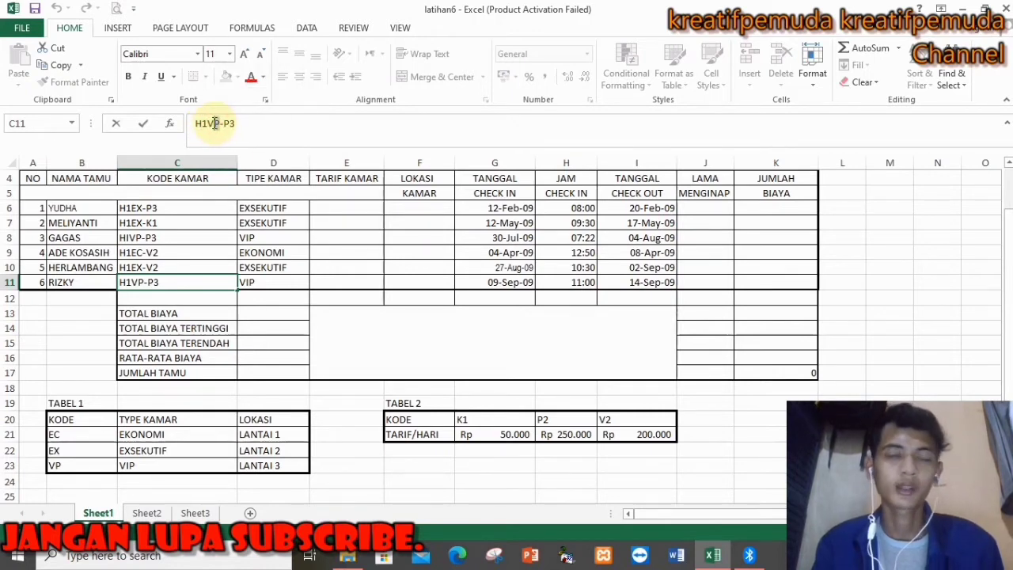
{"action": "key", "text": "Return"}
- Start an HLOOKUP formula in E6 that uses the two rightmost characters of C6 as the lookup value
{"action": "key", "text": "Up"}
{"action": "key", "text": "Up"}
{"action": "key", "text": "Up"}
{"action": "key", "text": "Up"}
{"action": "key", "text": "Up"}
{"action": "key", "text": "Up"}
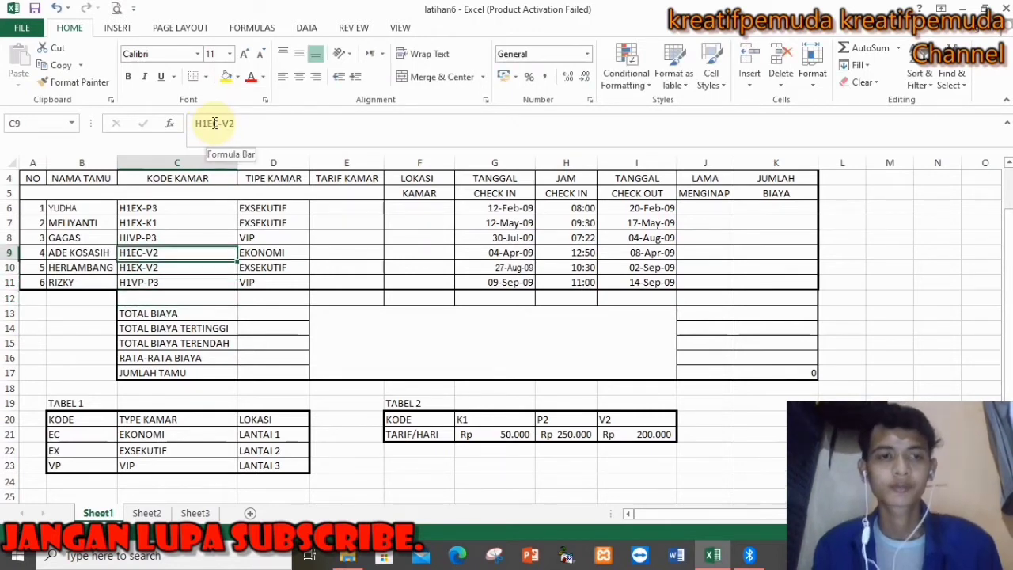
{"action": "key", "text": "Right"}
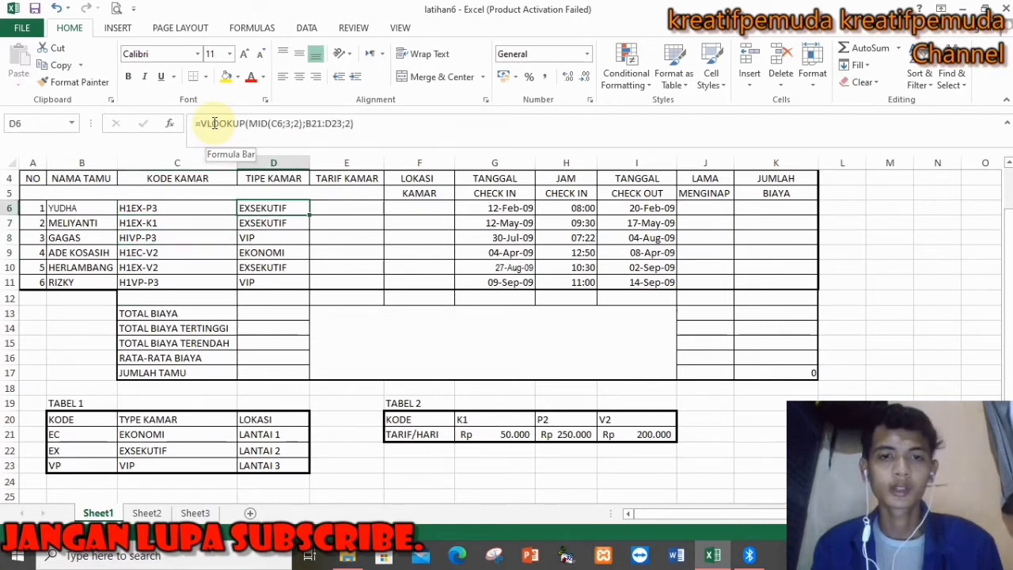
{"action": "key", "text": "Right"}
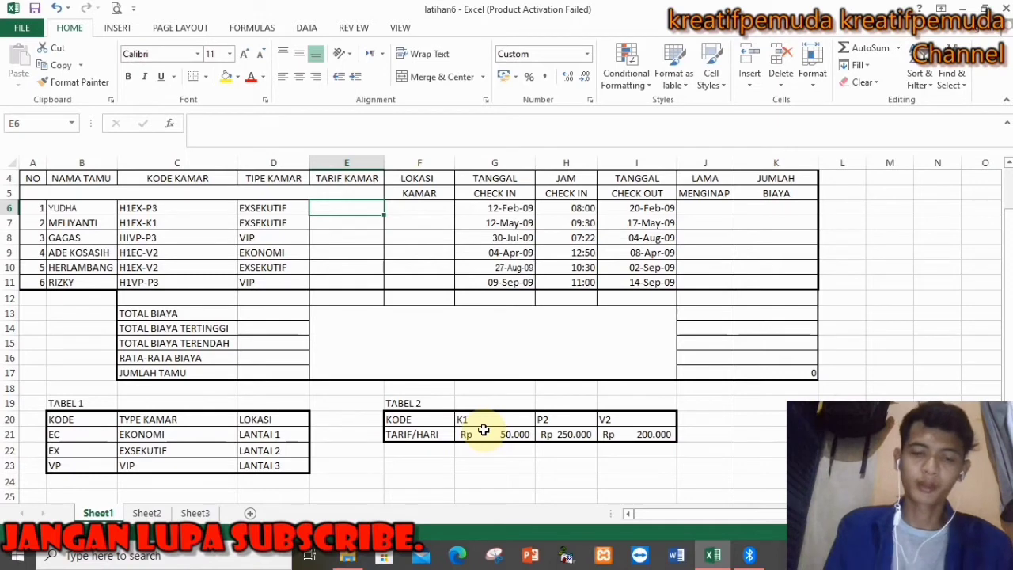
{"action": "type", "text": "=hlo"}
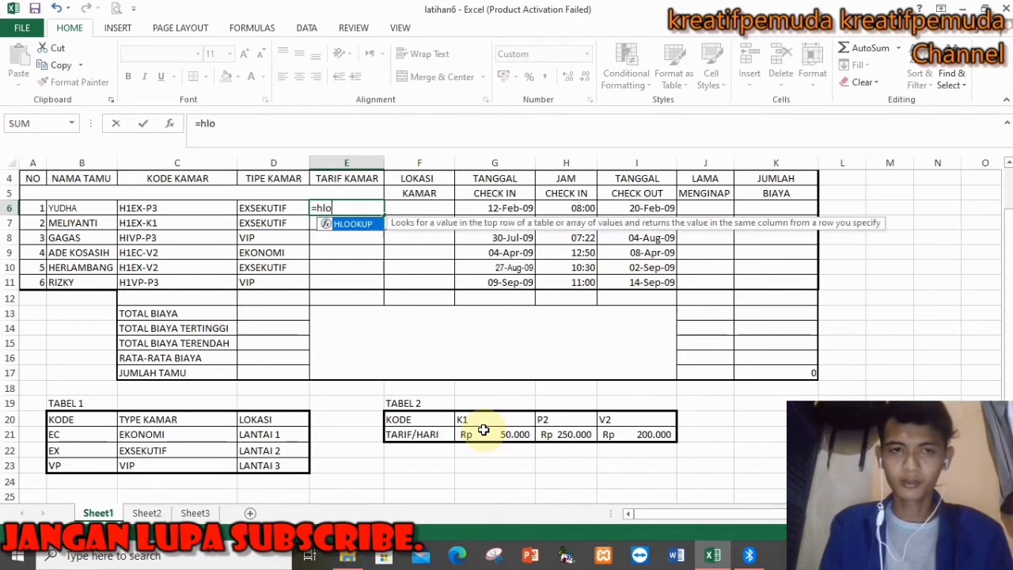
{"action": "type", "text": "okup"}
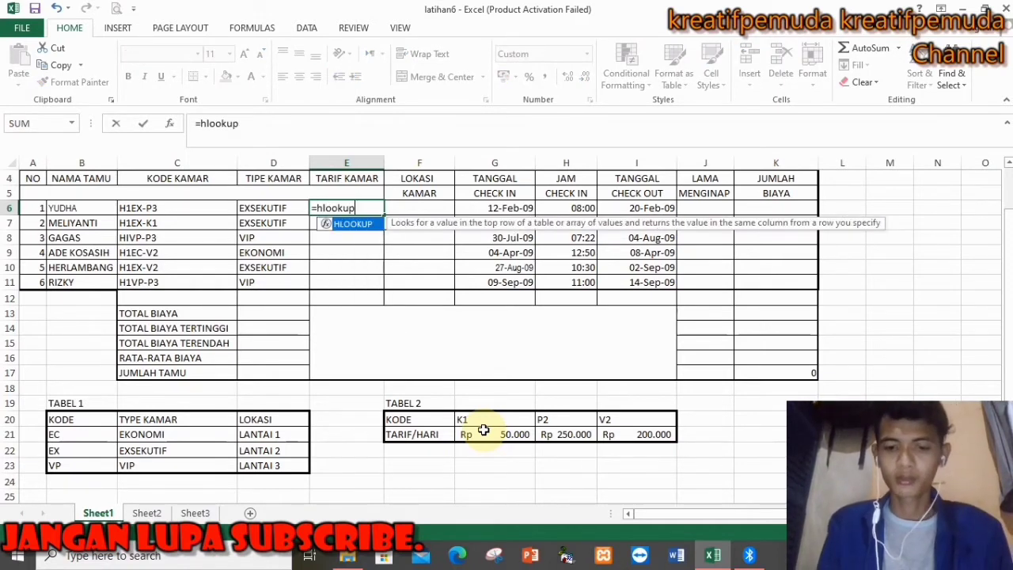
{"action": "type", "text": "(ri"}
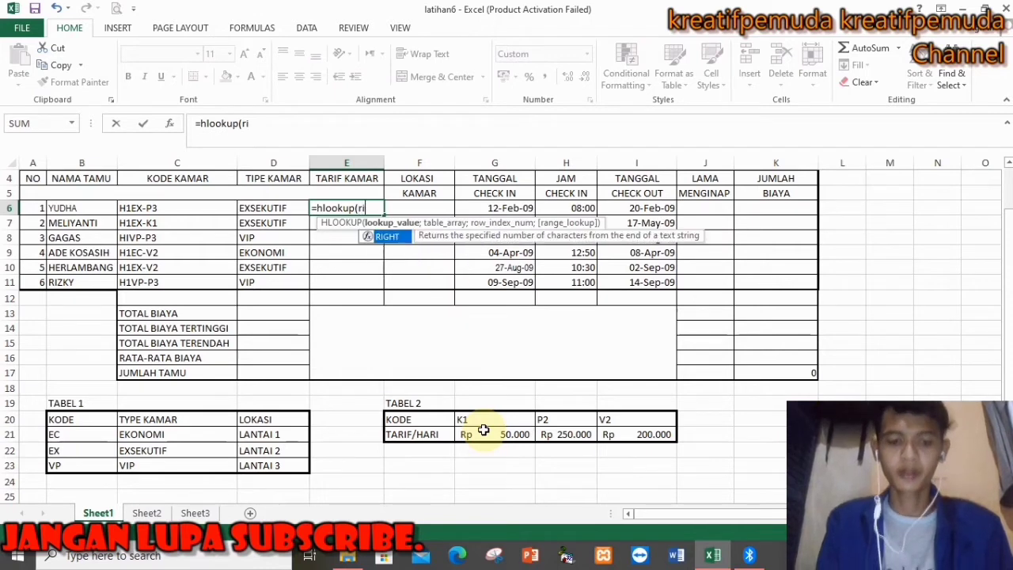
{"action": "type", "text": "gh("}
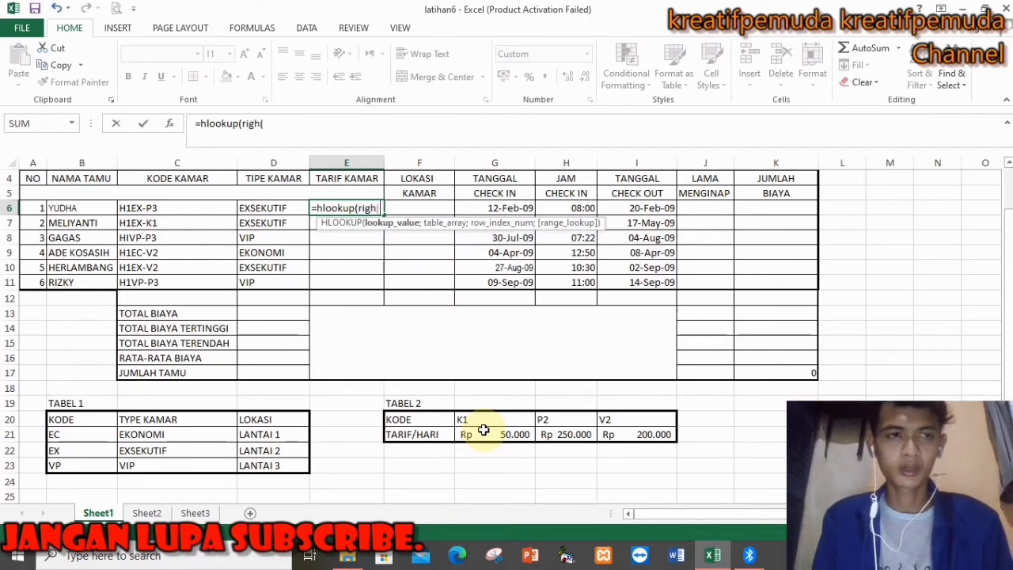
{"action": "type", "text": "c6"}
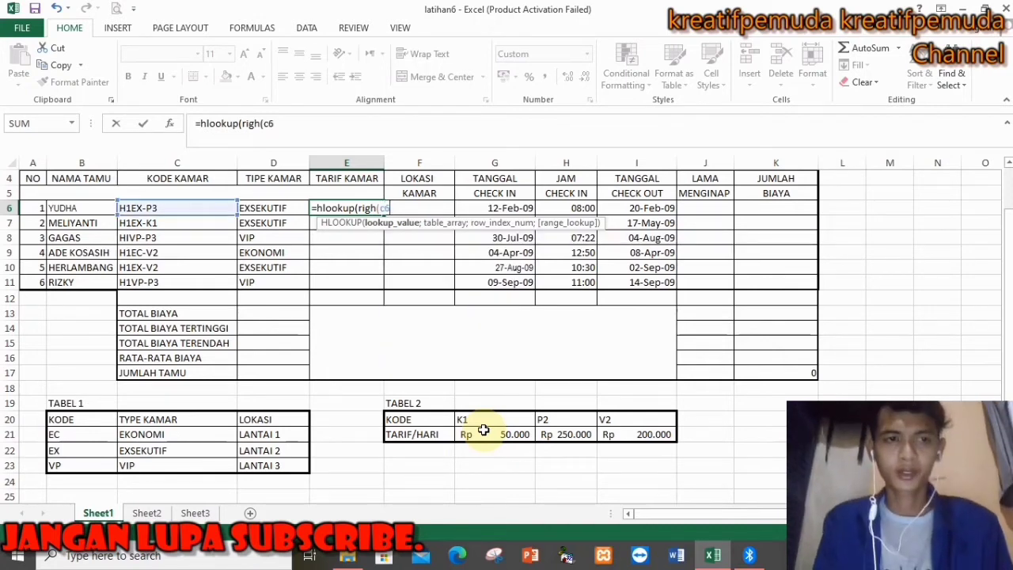
{"action": "type", "text": ";2"}
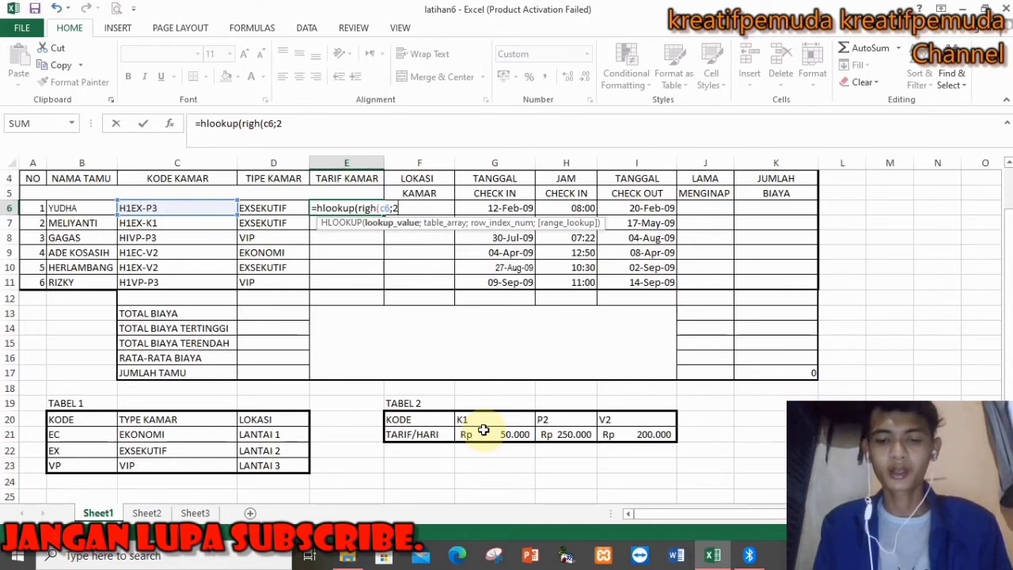
{"action": "type", "text": ");"}
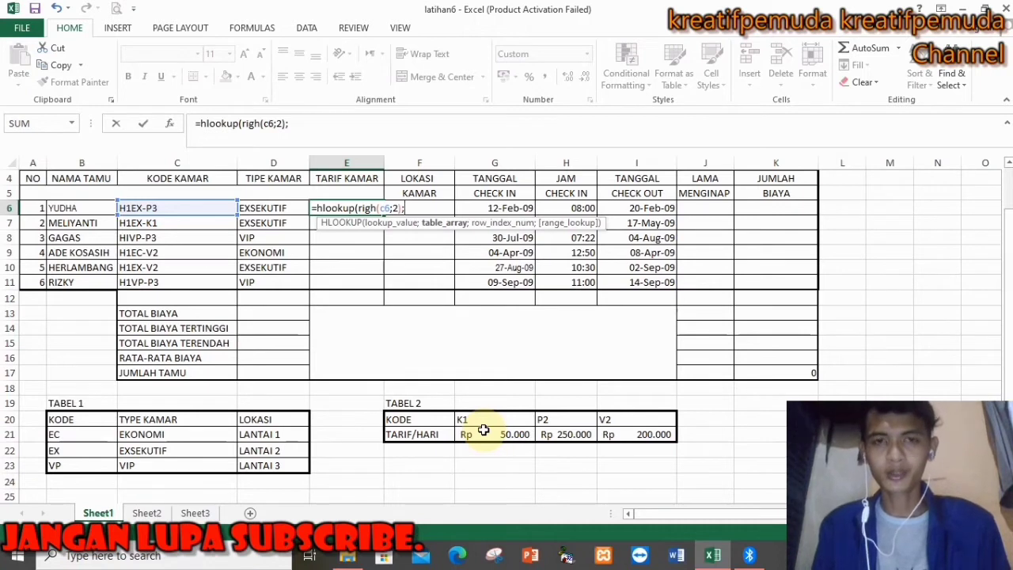
- Complete the room rate formula in E6 as =HLOOKUP(RIGHT(C6;2);G20:I21;2), correcting the misspelled RIGHT function
{"action": "type", "text": "g"}
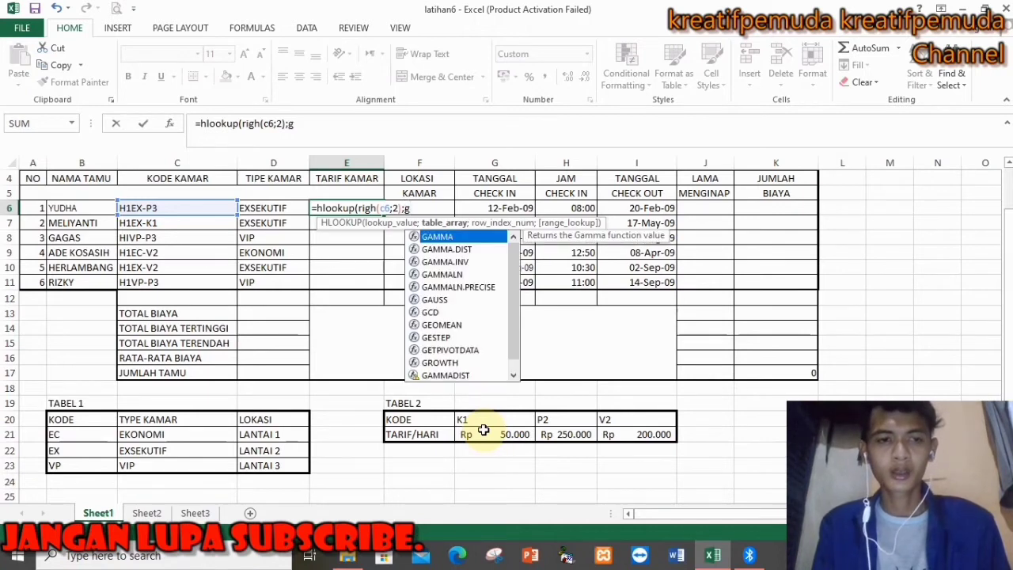
{"action": "type", "text": "20"}
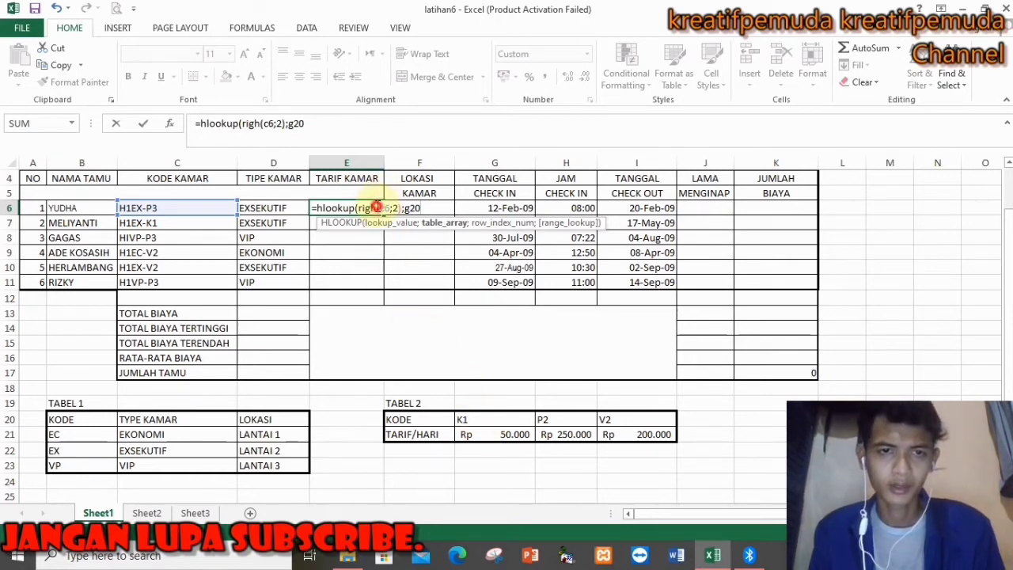
{"action": "left_click", "coordinate": [378, 207]}
{"action": "type", "text": "t"}
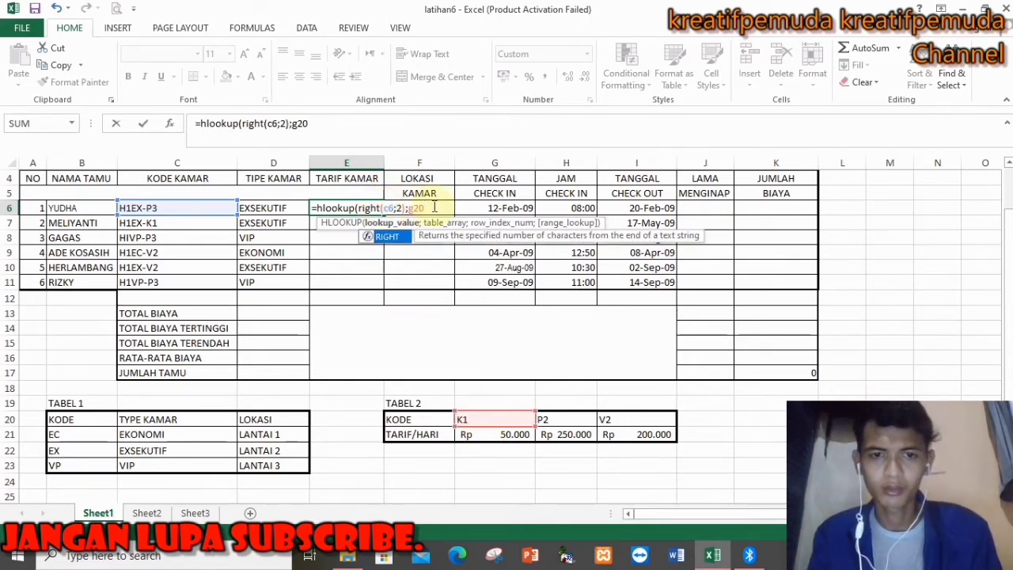
{"action": "left_click", "coordinate": [436, 208]}
{"action": "type", "text": ":"}
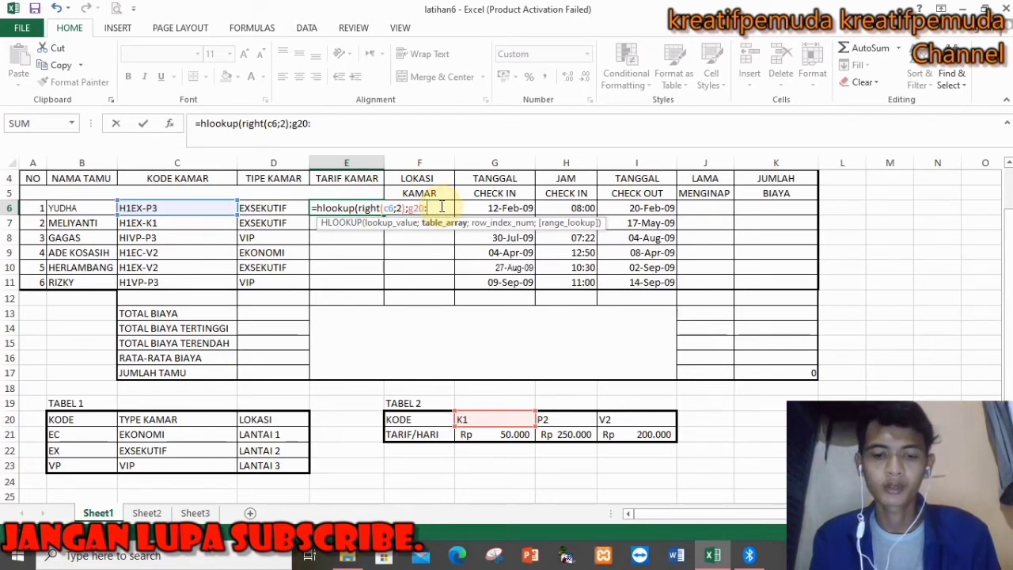
{"action": "type", "text": "i21"}
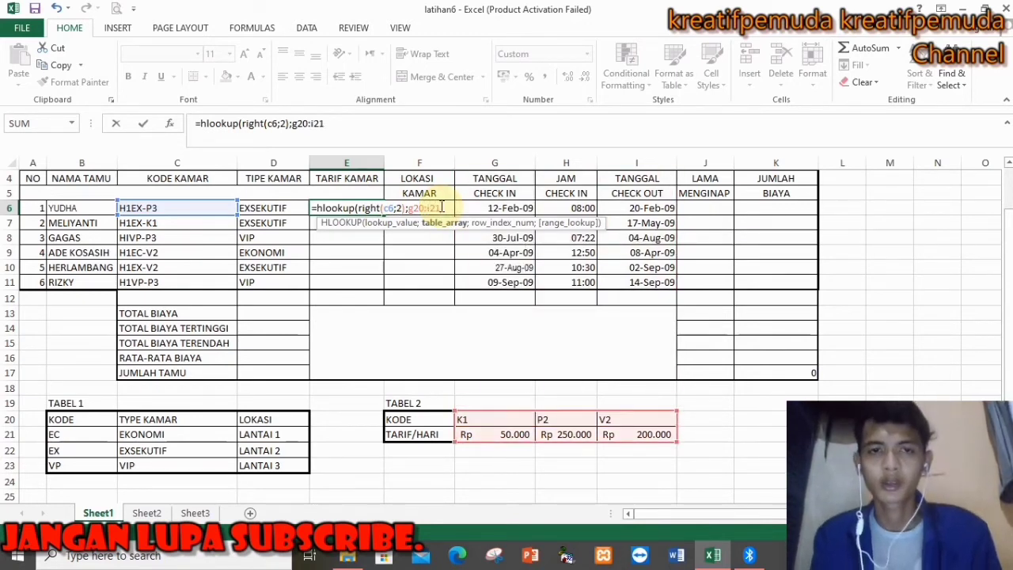
{"action": "type", "text": ";2"}
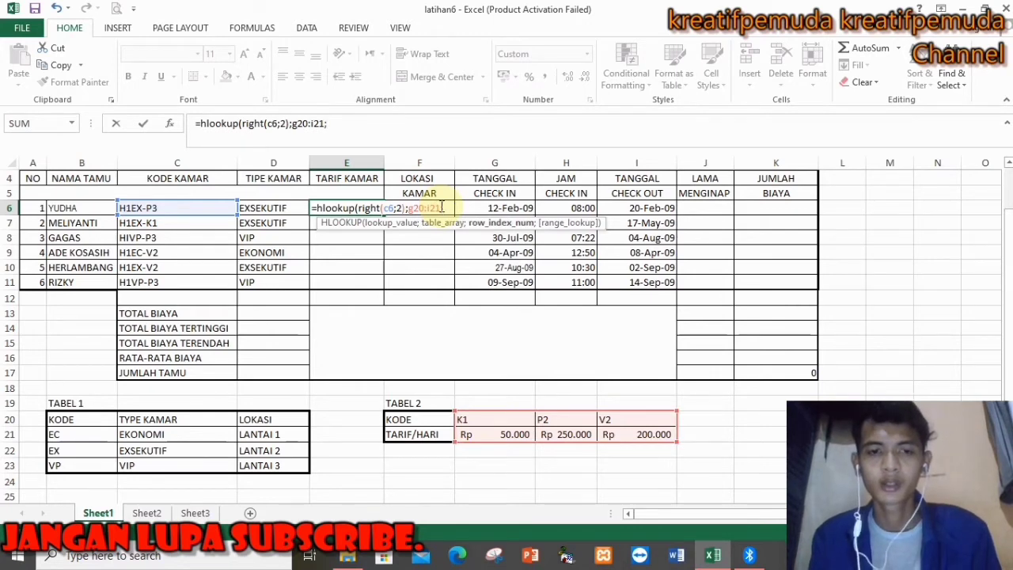
{"action": "type", "text": ")"}
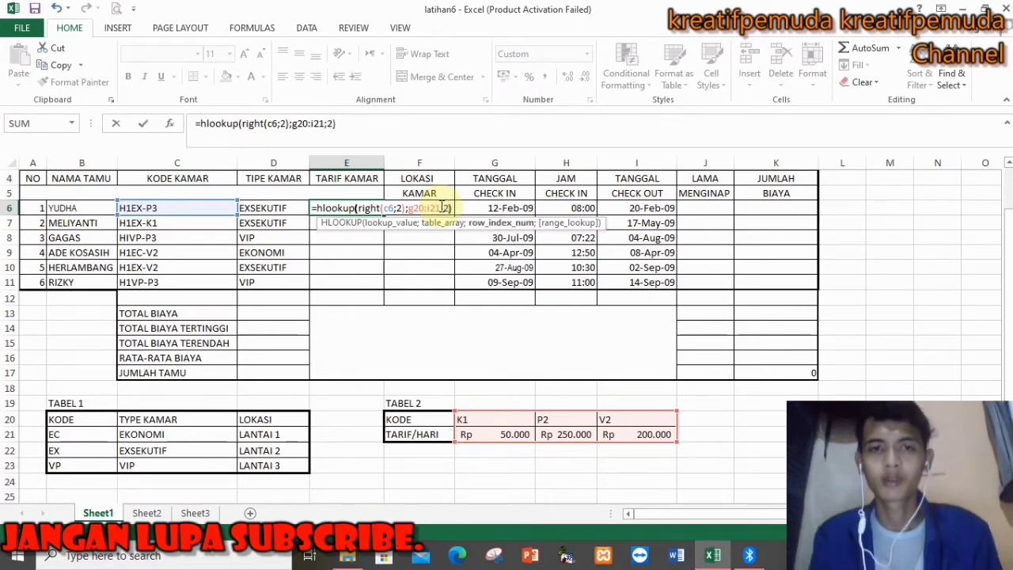
{"action": "key", "text": "Return"}
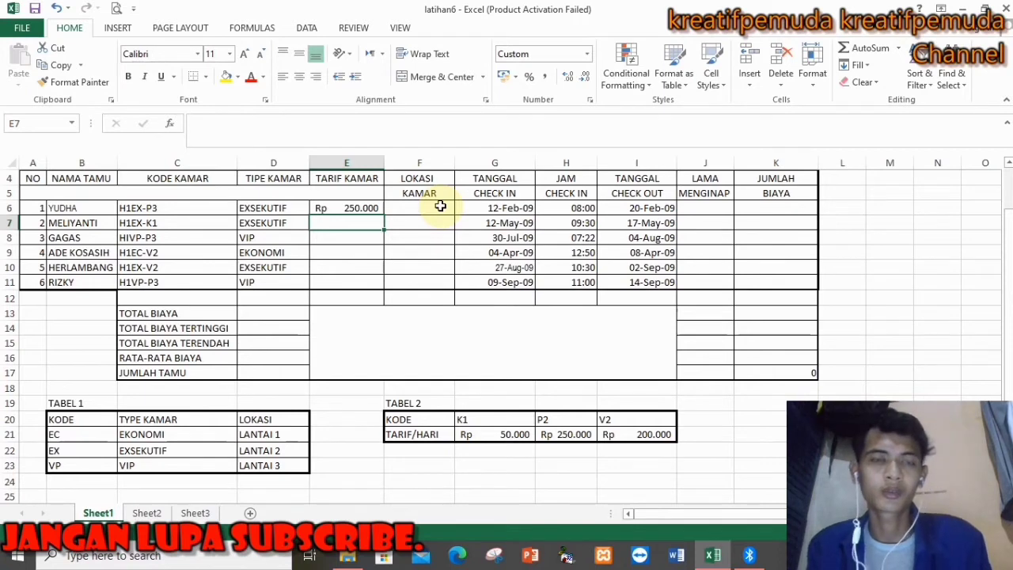
- Review the RIGHT character count and the row index argument in E6's HLOOKUP formula
{"action": "key", "text": "Up"}
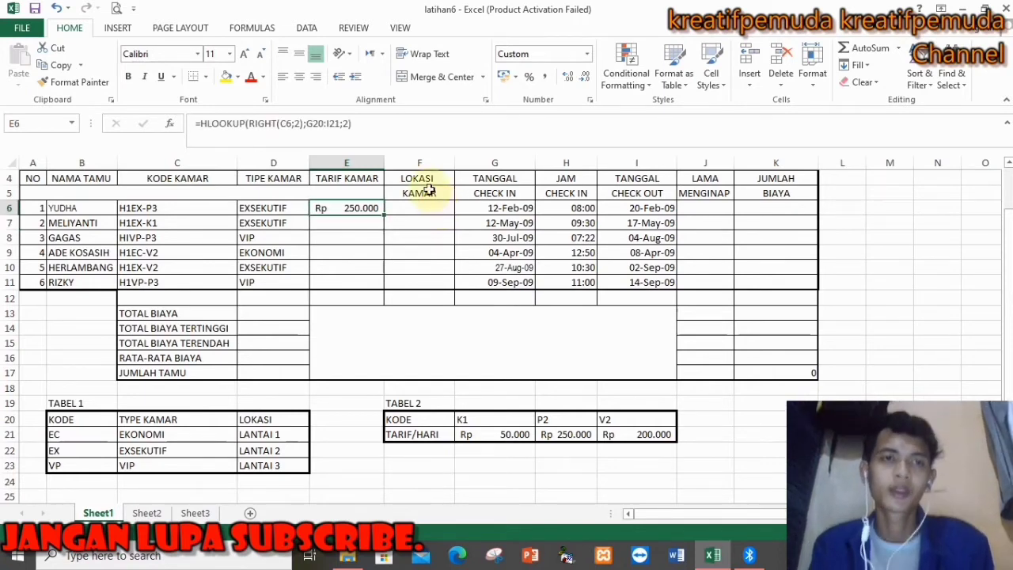
{"action": "left_click", "coordinate": [296, 124]}
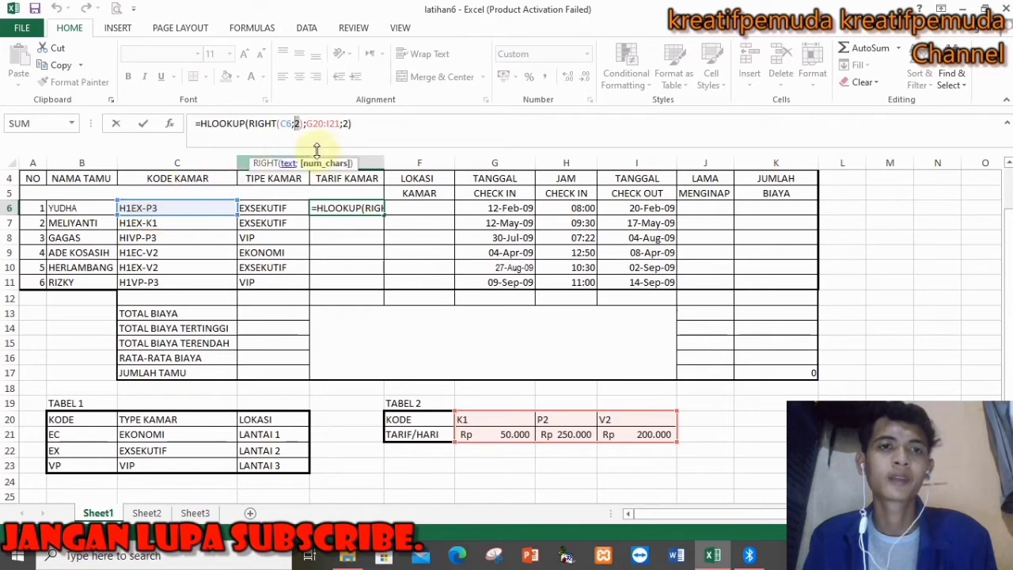
{"action": "left_click", "coordinate": [346, 124]}
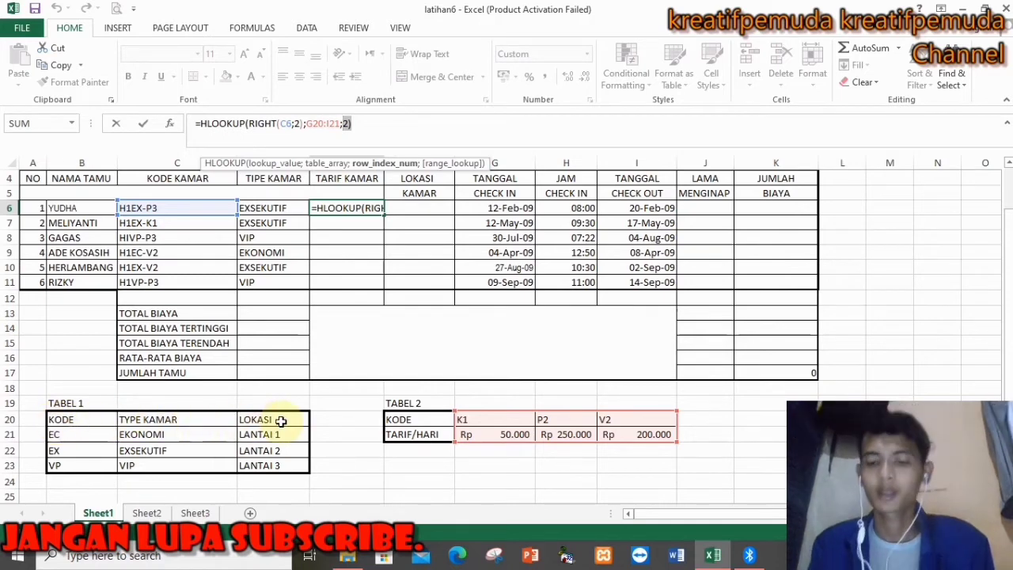
{"action": "key", "text": "ctrl+Return"}
- Start an HLOOKUP formula in E7 that uses RIGHT(C7;2) as the lookup value
{"action": "key", "text": "Down"}
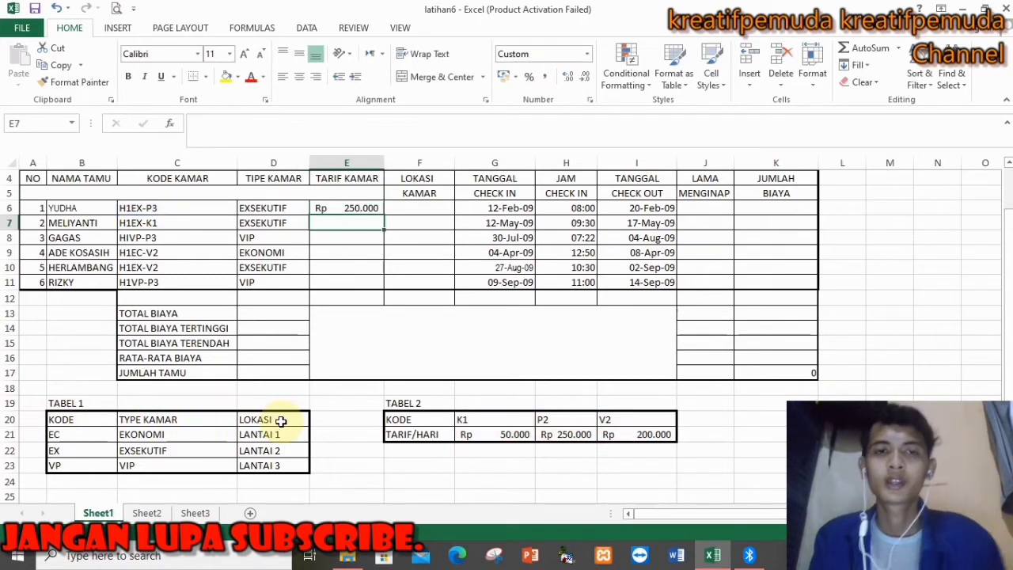
{"action": "type", "text": "="}
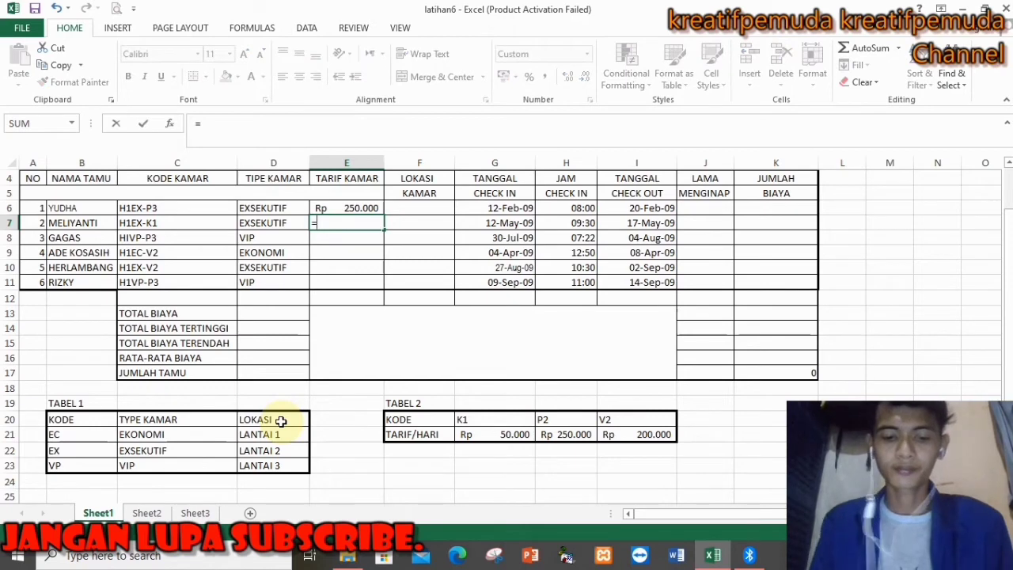
{"action": "type", "text": "hl"}
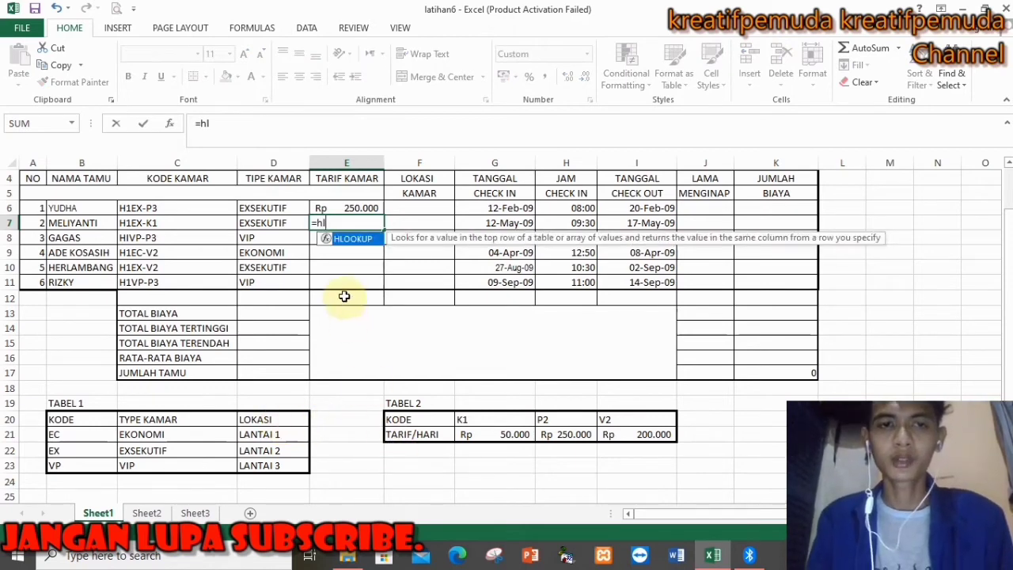
{"action": "double_click", "coordinate": [363, 240]}
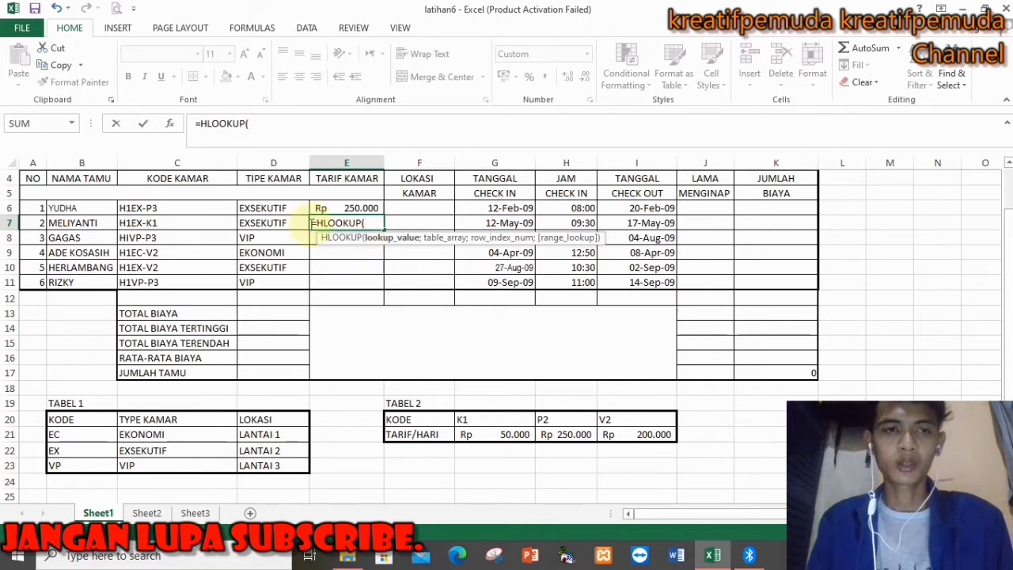
{"action": "type", "text": "r"}
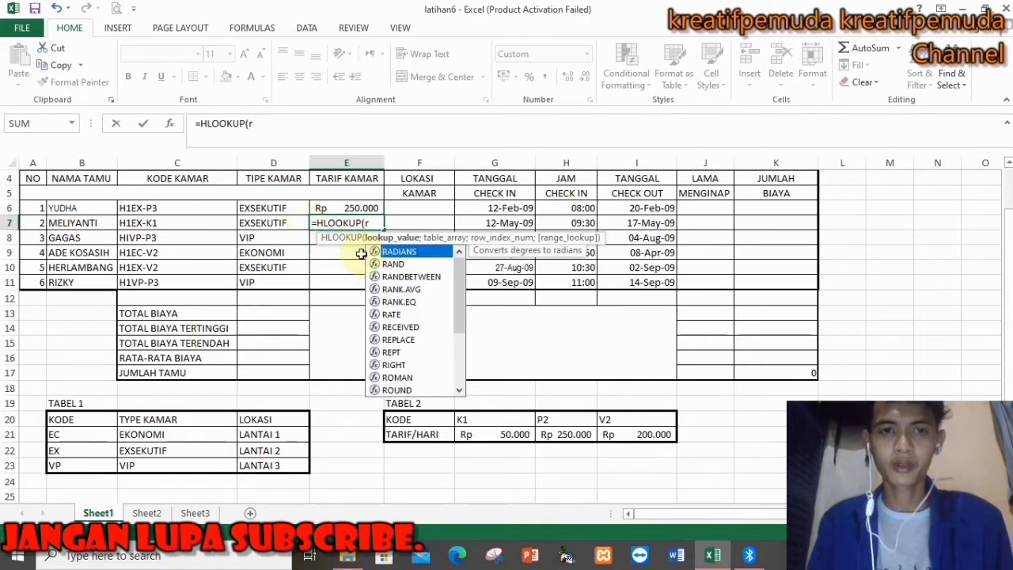
{"action": "type", "text": "i"}
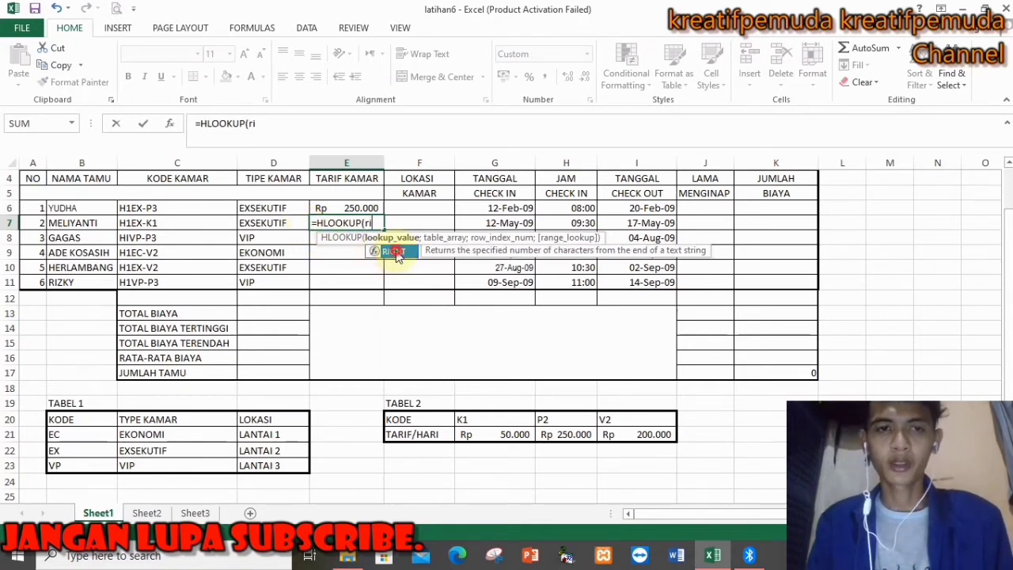
{"action": "double_click", "coordinate": [396, 250]}
{"action": "left_click", "coordinate": [196, 224]}
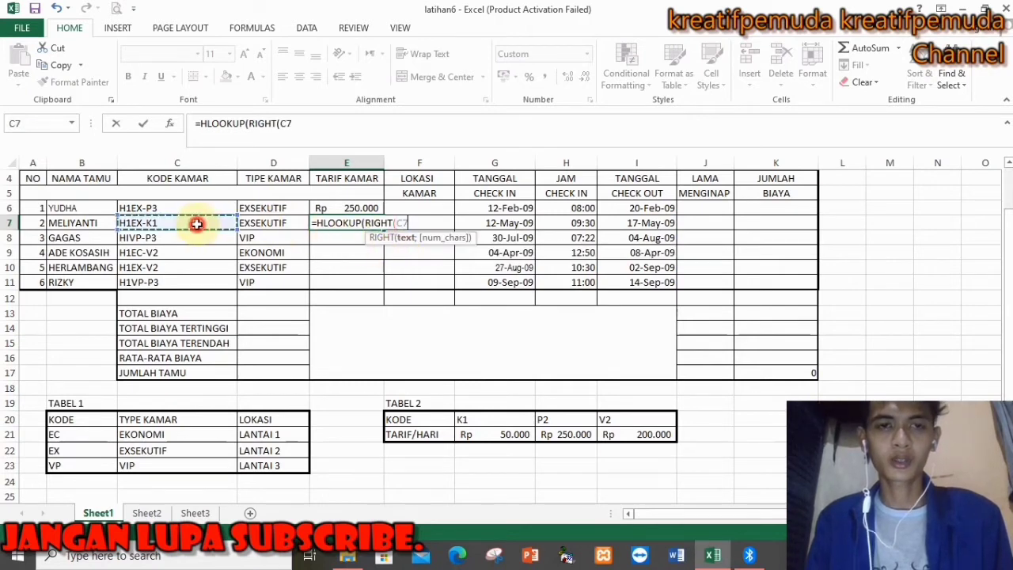
{"action": "type", "text": ";2)"}
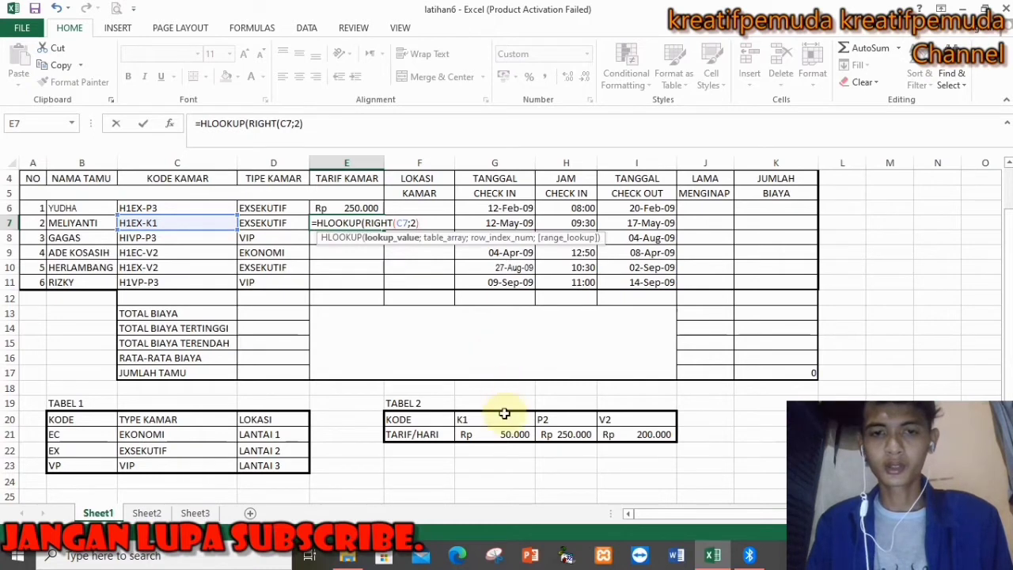
{"action": "key", "text": "Return"}
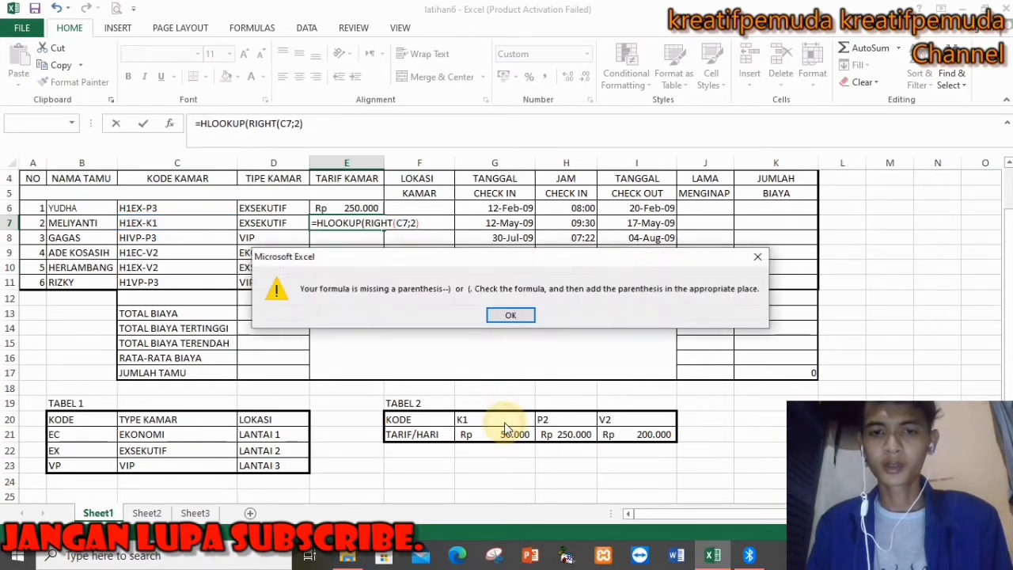
{"action": "left_click", "coordinate": [516, 315]}
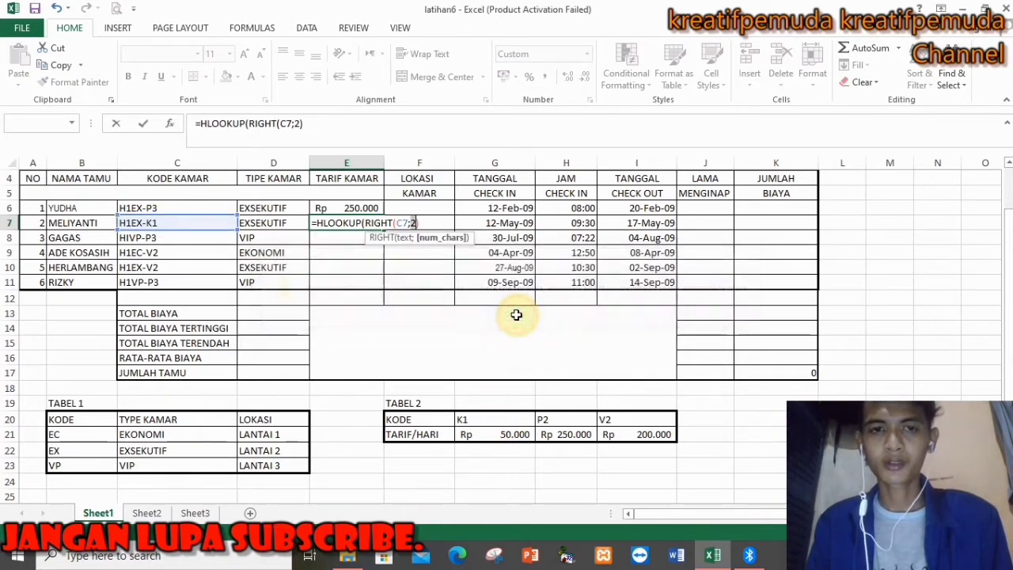
- Complete the HLOOKUP formula in E7 with G20:I21 as the lookup table and 2 as the row index
{"action": "left_click", "coordinate": [440, 223]}
{"action": "type", "text": ";"}
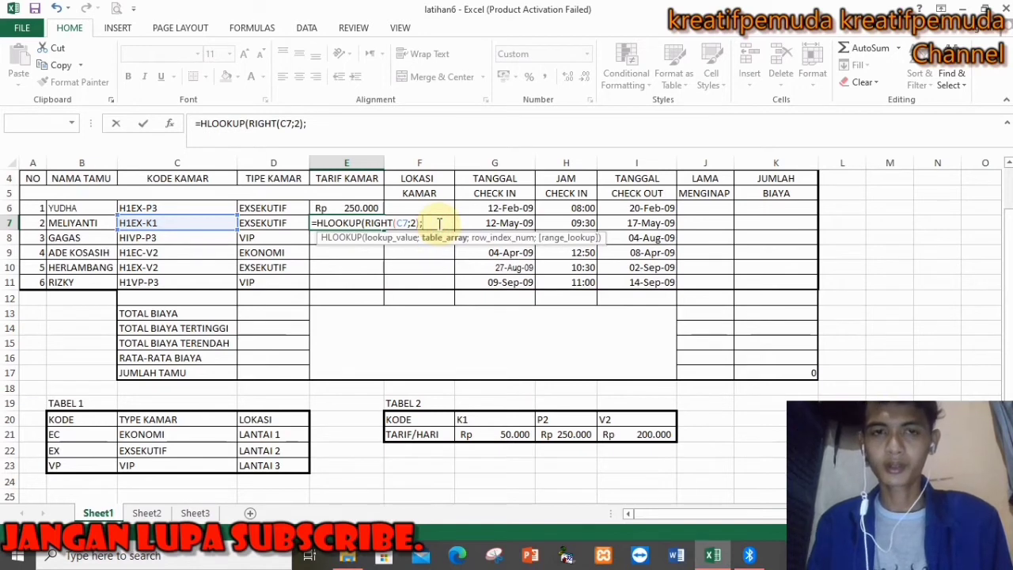
{"action": "left_click", "coordinate": [485, 418]}
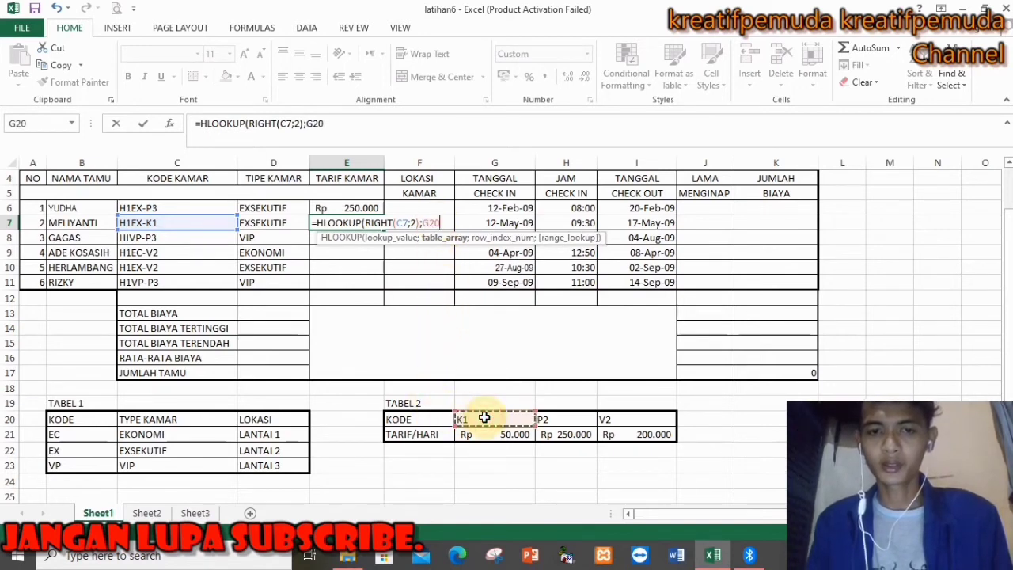
{"action": "left_click_drag", "start_coordinate": [485, 418], "coordinate": [654, 447]}
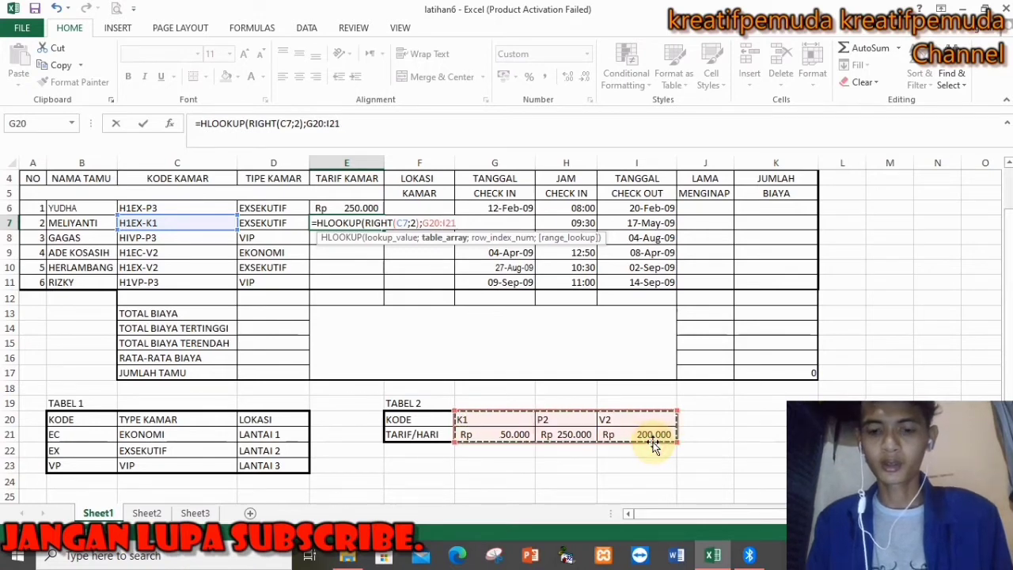
{"action": "type", "text": ";2"}
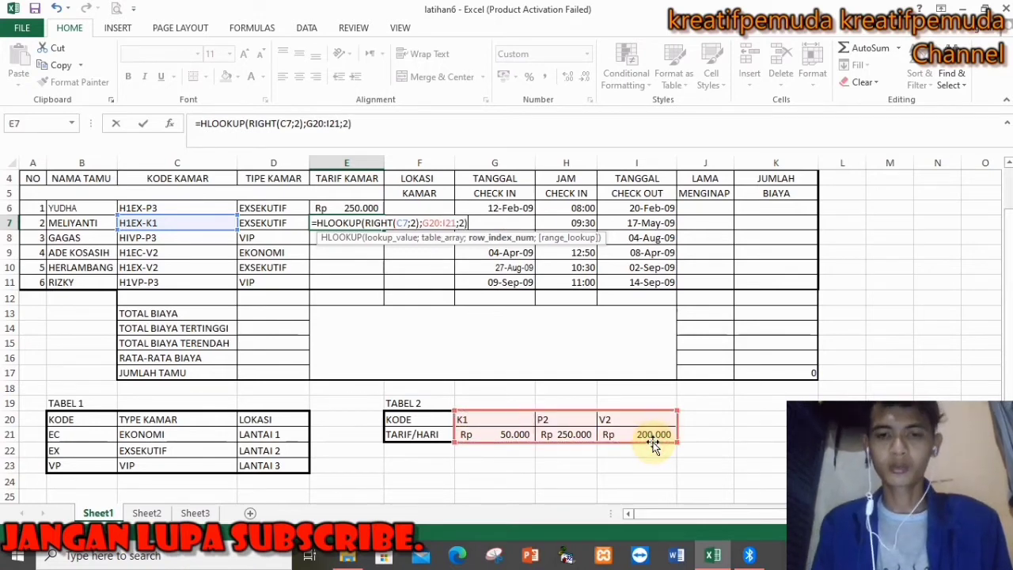
{"action": "type", "text": ")"}
{"action": "key", "text": "Return"}
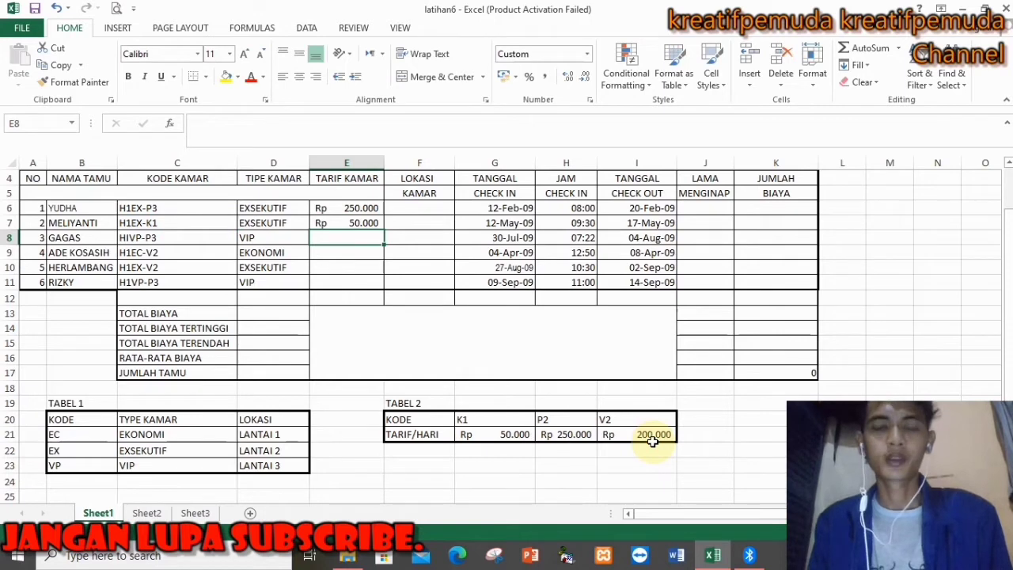
- Start an HLOOKUP formula in E8 that looks up the two rightmost characters of room code C8
{"action": "type", "text": "="}
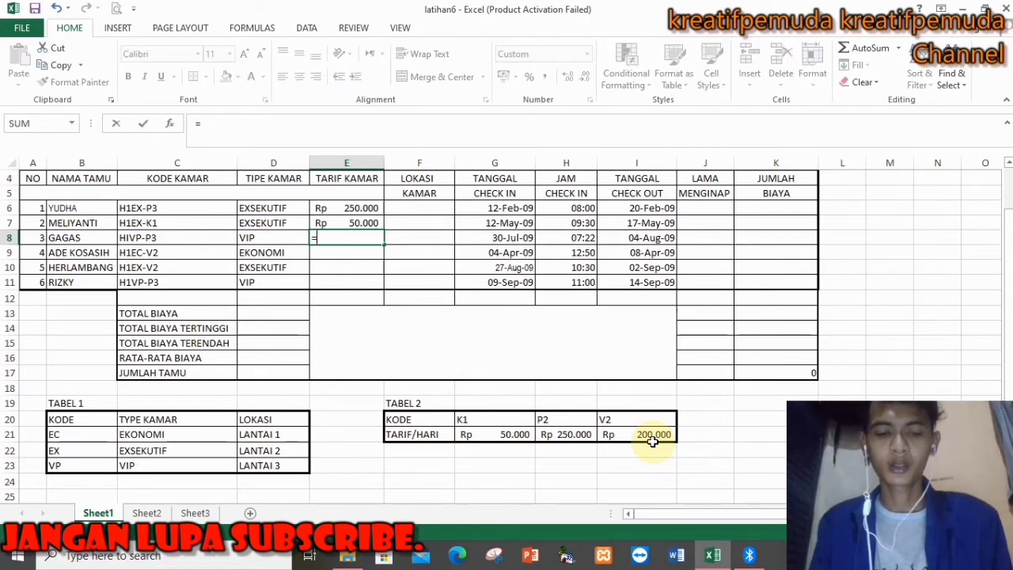
{"action": "type", "text": "hl"}
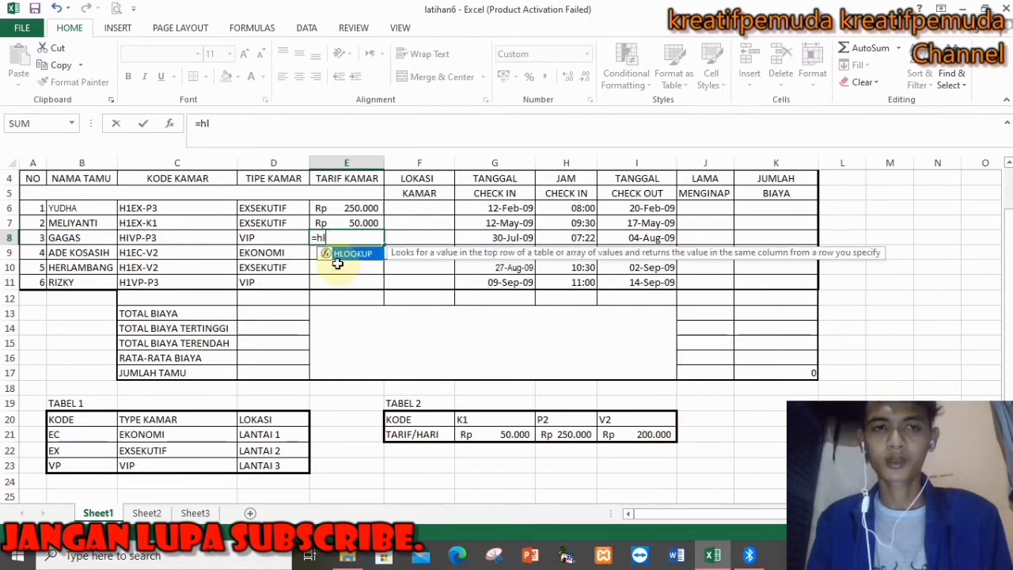
{"action": "double_click", "coordinate": [347, 254]}
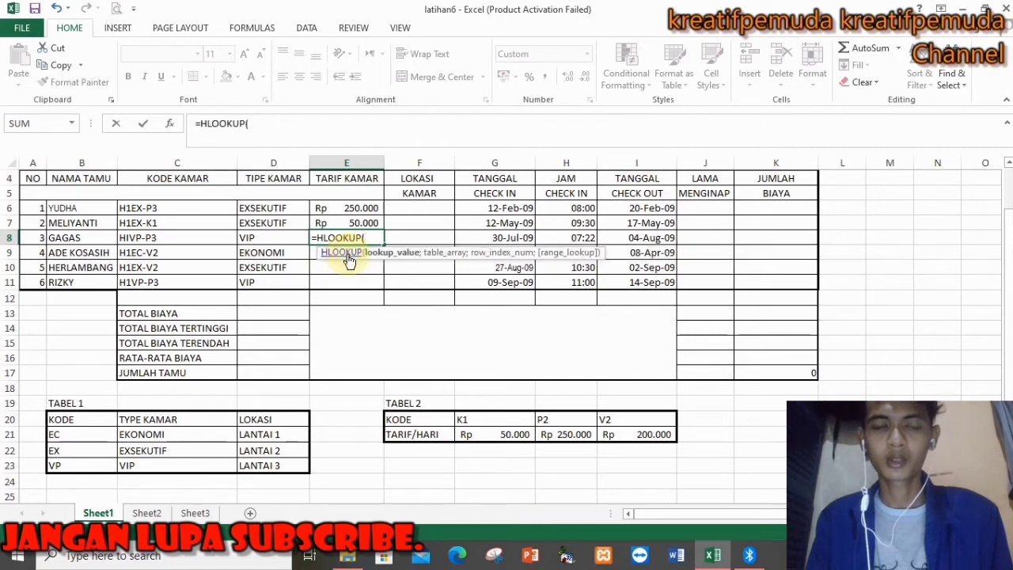
{"action": "type", "text": "rig"}
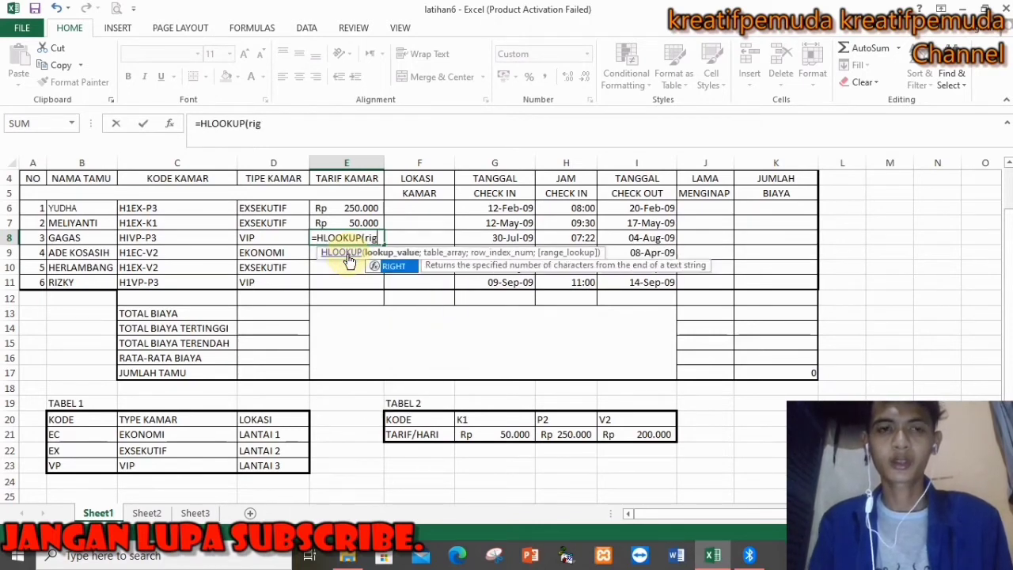
{"action": "double_click", "coordinate": [403, 268]}
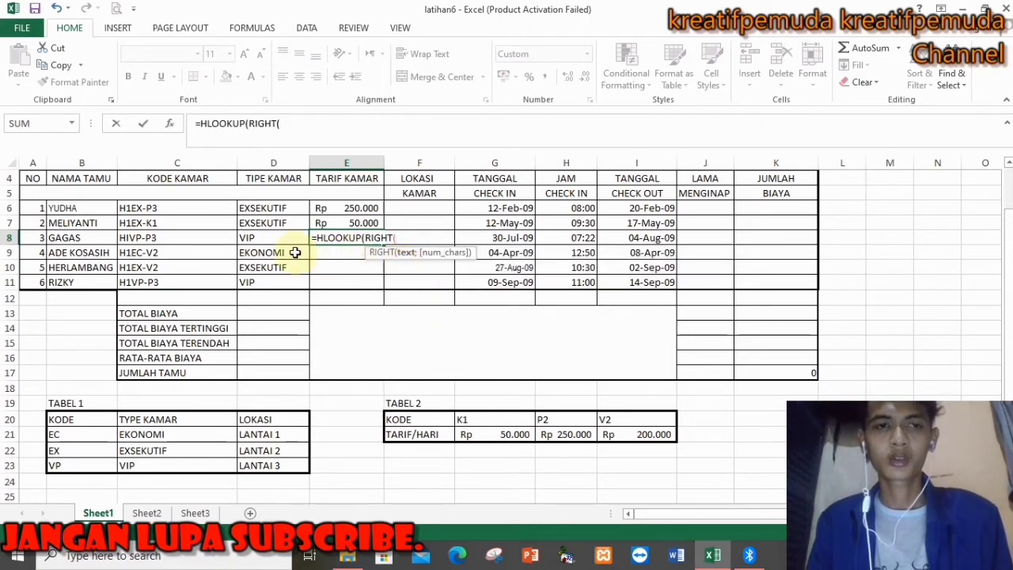
{"action": "left_click", "coordinate": [179, 237]}
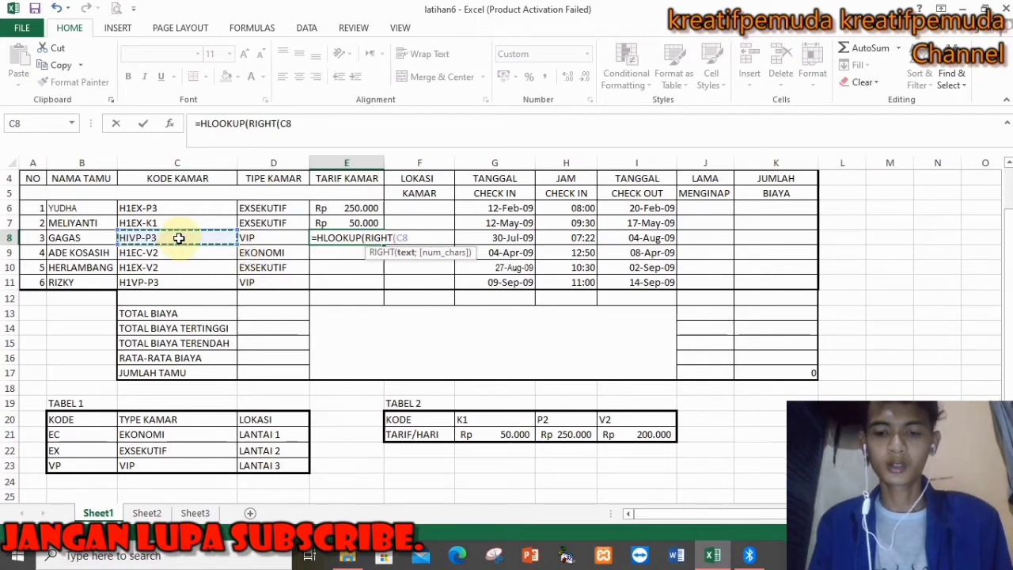
{"action": "type", "text": ";2);"}
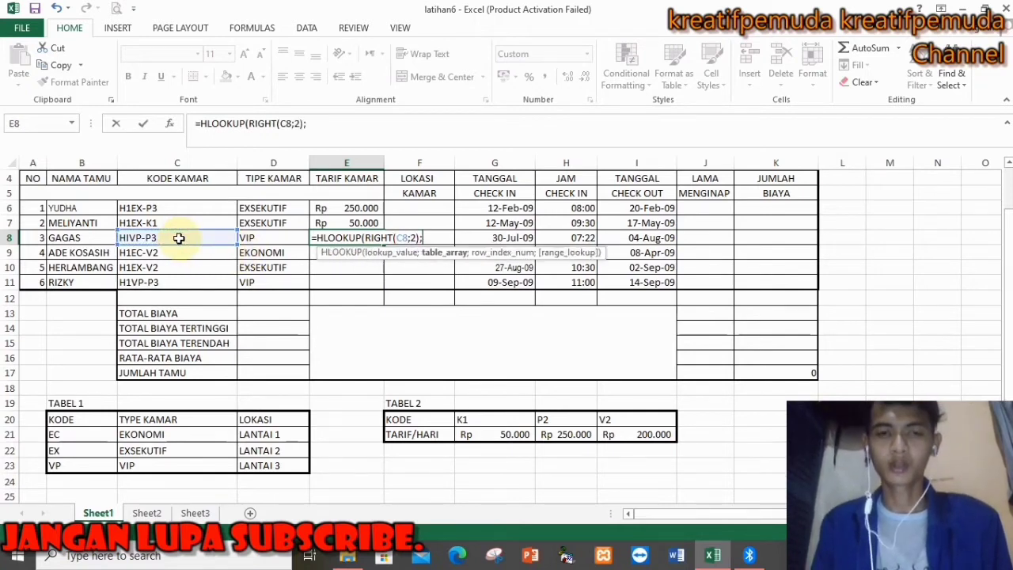
- Finish the room rate formula in E8 as =HLOOKUP(RIGHT(C8;2);G20:I21;2) and reselect the cell
{"action": "left_click", "coordinate": [505, 423]}
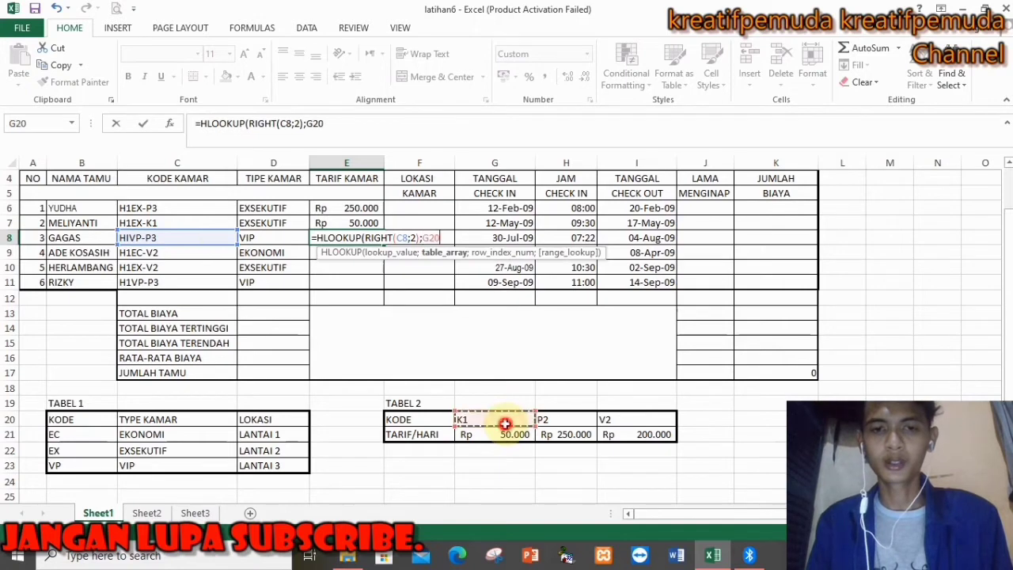
{"action": "type", "text": ":"}
{"action": "left_click", "coordinate": [509, 420]}
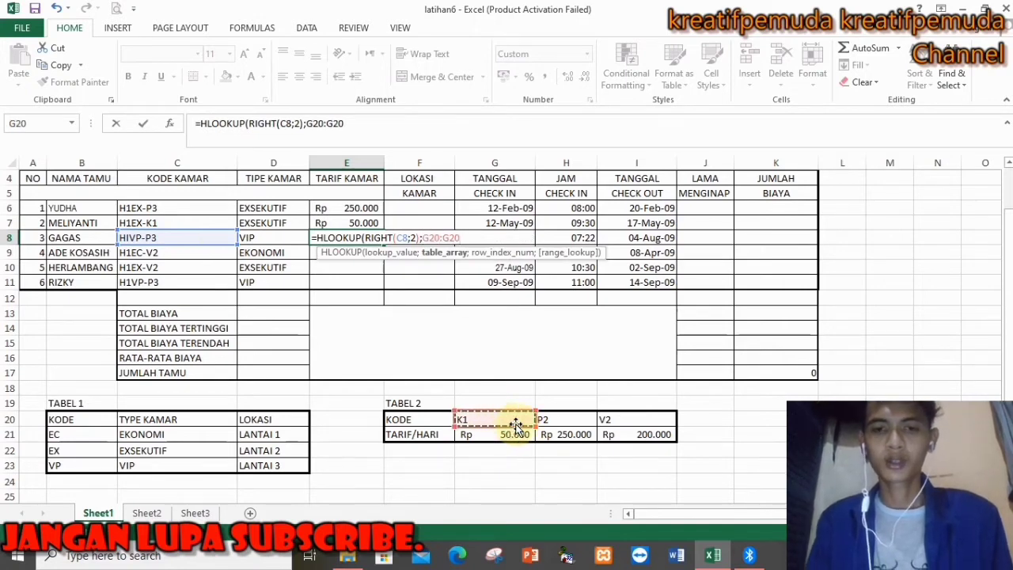
{"action": "left_click", "coordinate": [657, 434]}
{"action": "type", "text": ";2"}
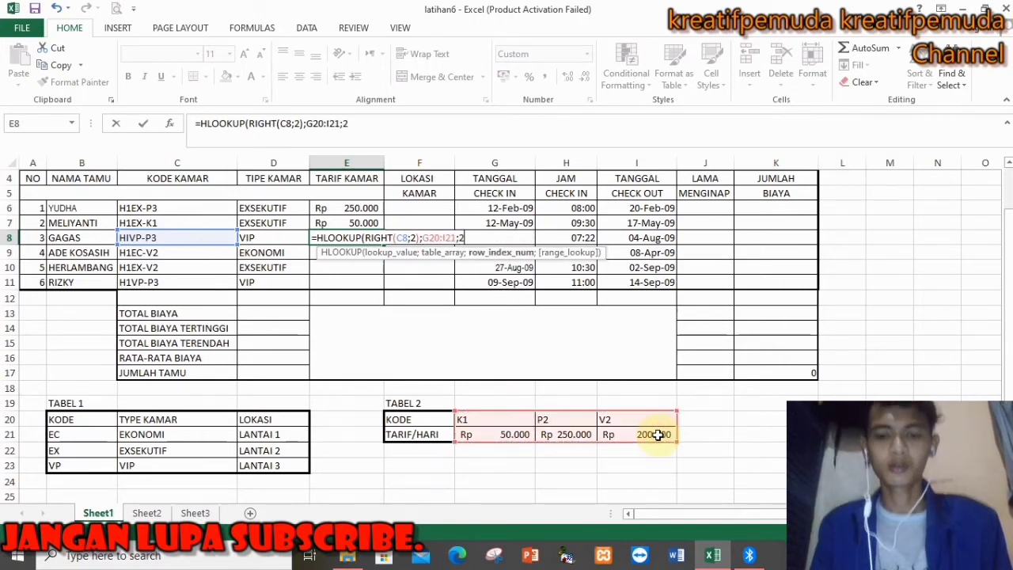
{"action": "key", "text": "Return"}
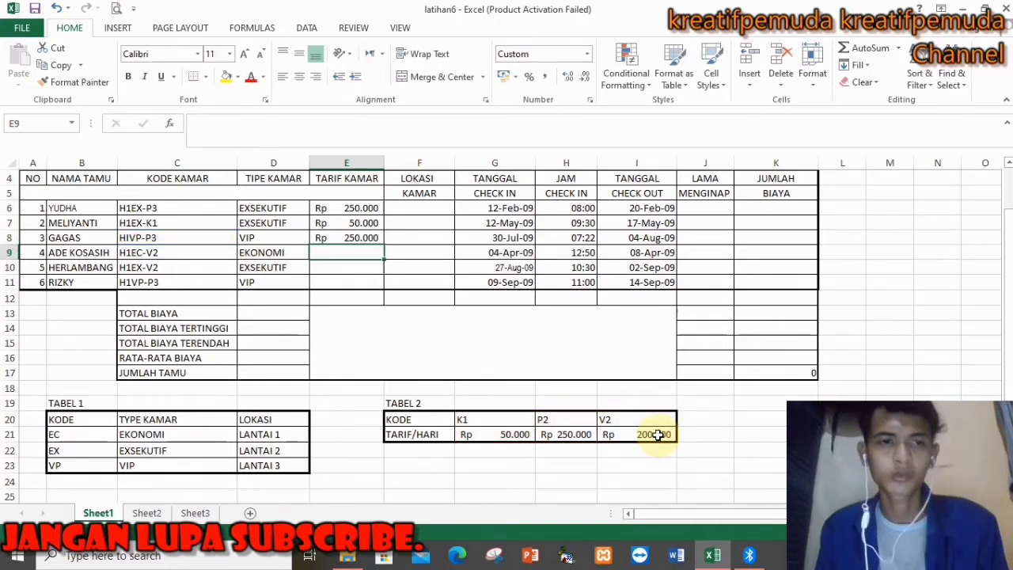
{"action": "key", "text": "Up"}
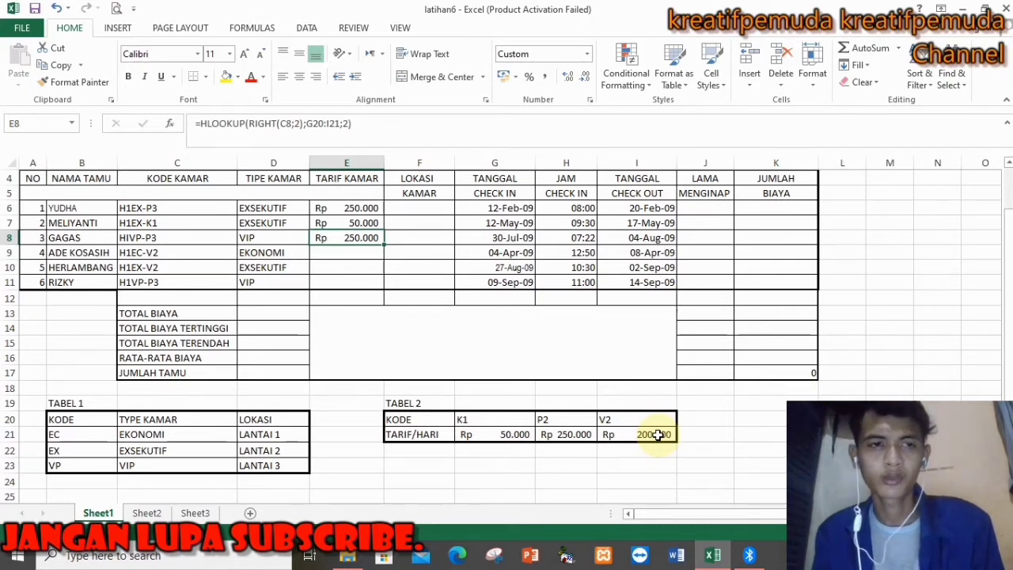